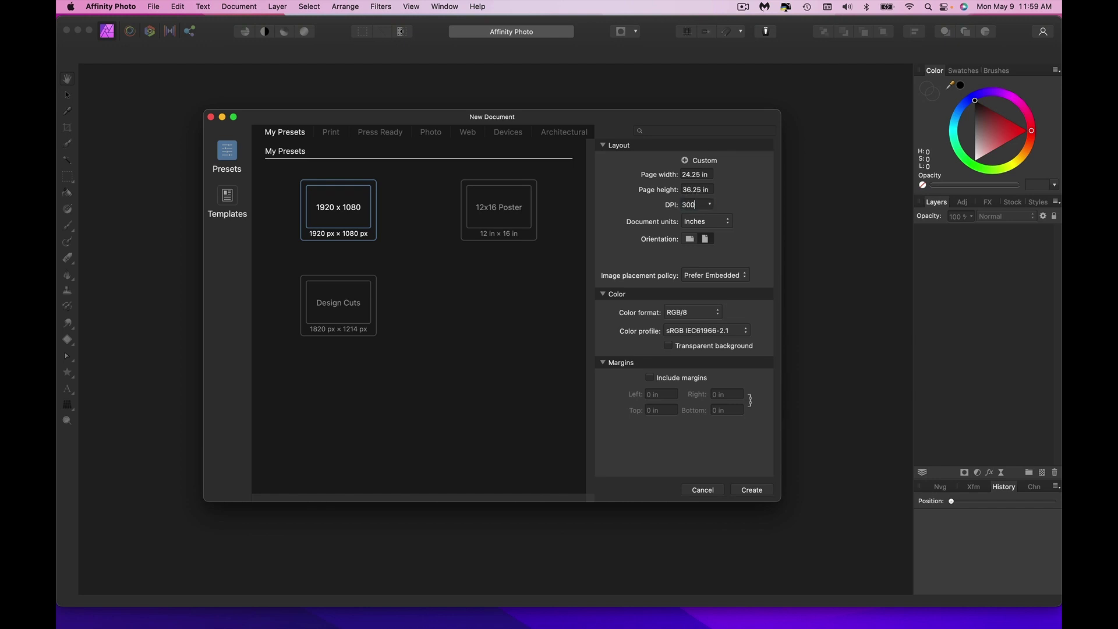
# Set the 24.25 × 36.25 in, 300 DPI new document's colour format to CMYK/8.
pyautogui.press('Return')
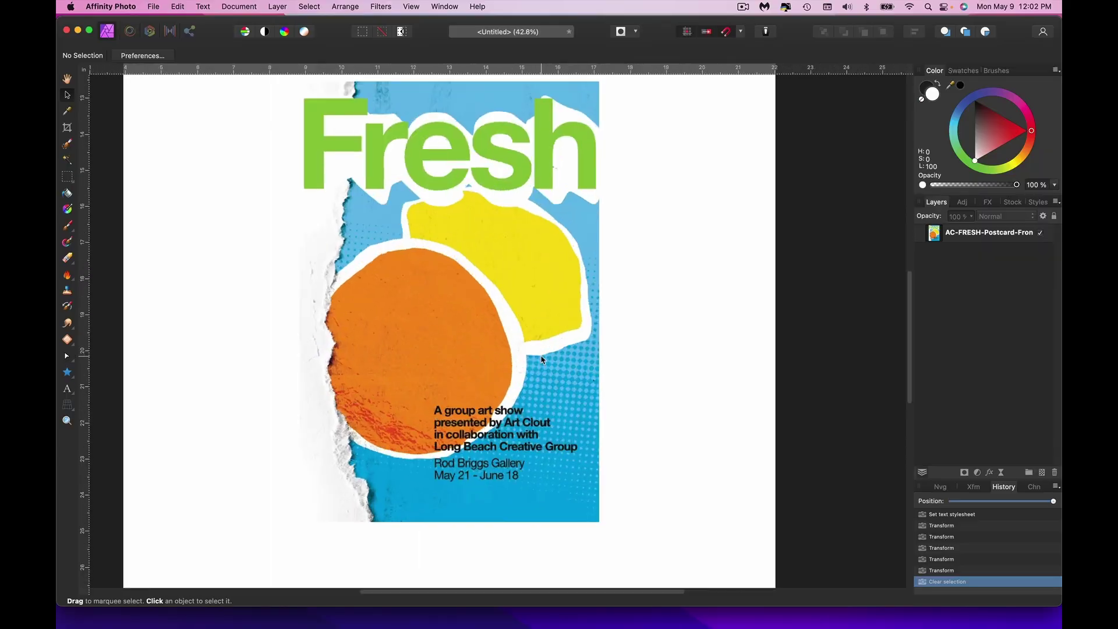
# Select the placed Fresh postcard artwork and open its embedded document for editing.
pyautogui.scroll(-3, 499, 392)
pyautogui.click(990, 233)
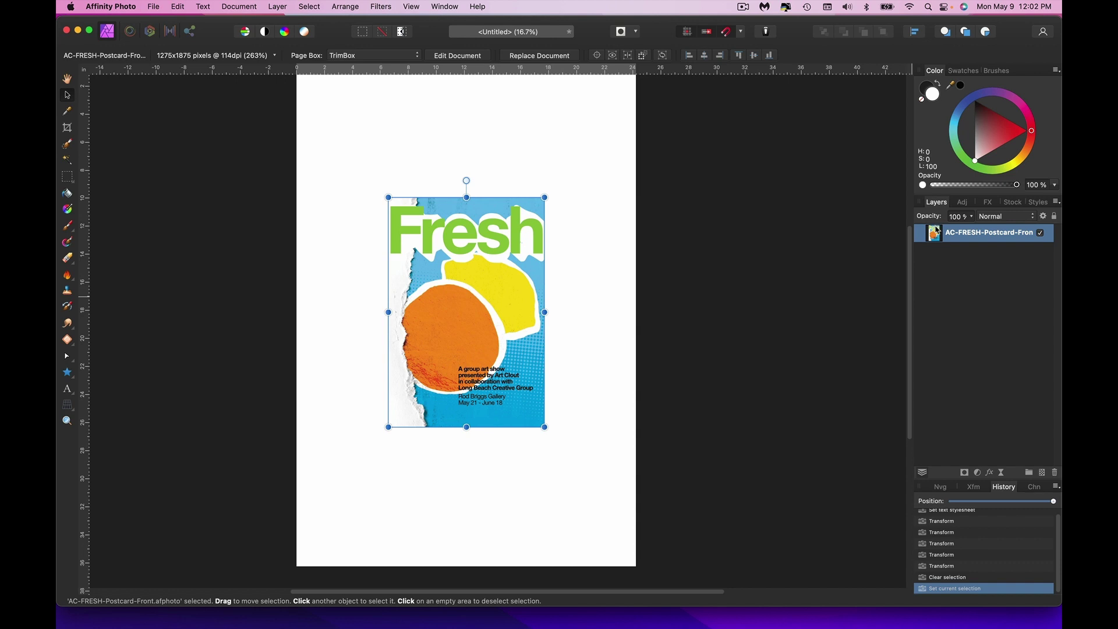
pyautogui.doubleClick(934, 234)
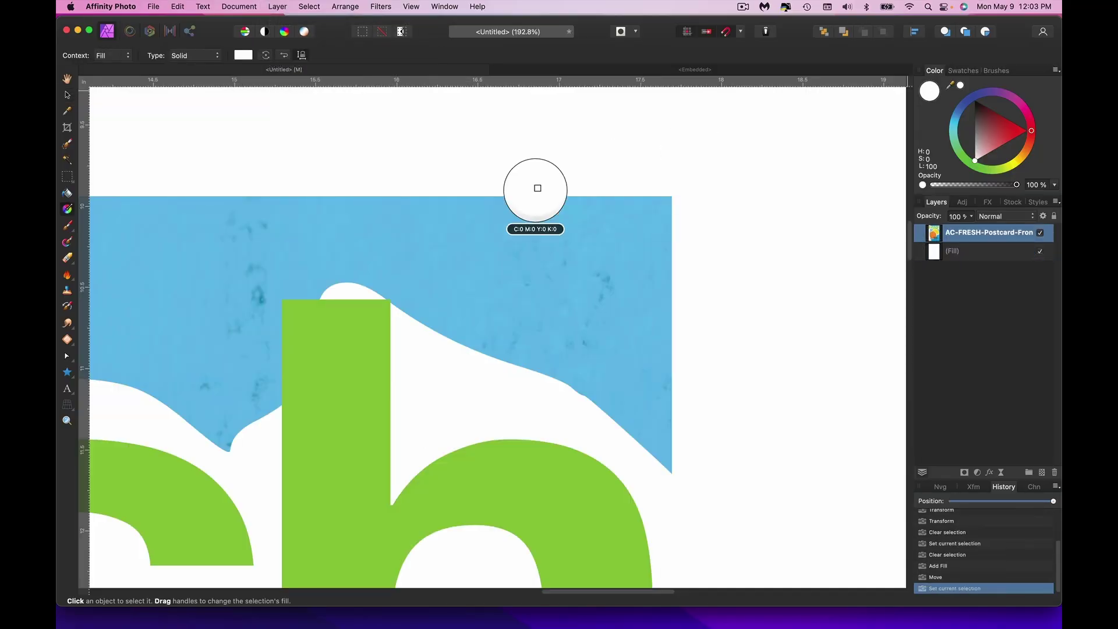
# Fill the background with blue sampled from the poster and draw a white-to-black gradient down the page.
pyautogui.moveTo(536, 187); pyautogui.dragTo(419, 220)
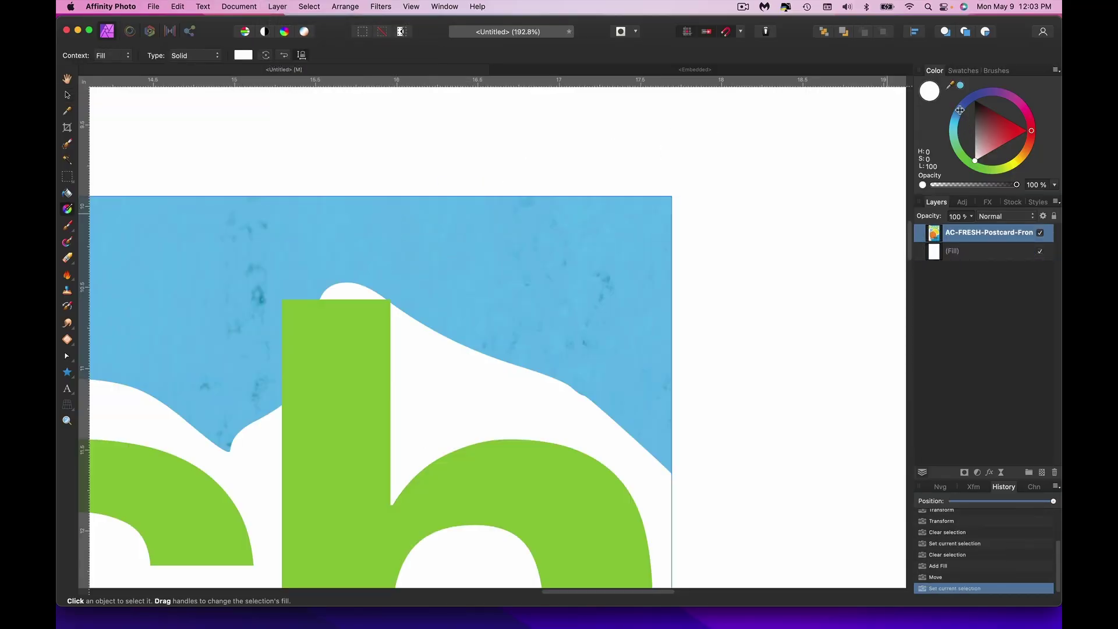
pyautogui.click(826, 132)
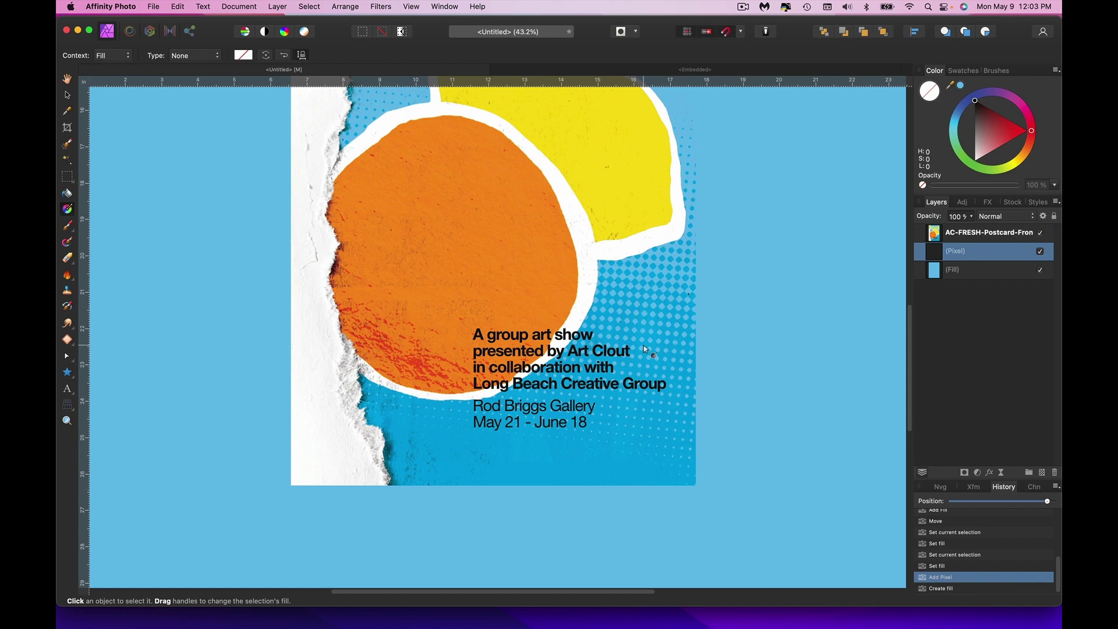
pyautogui.scroll(-4, 644, 347)
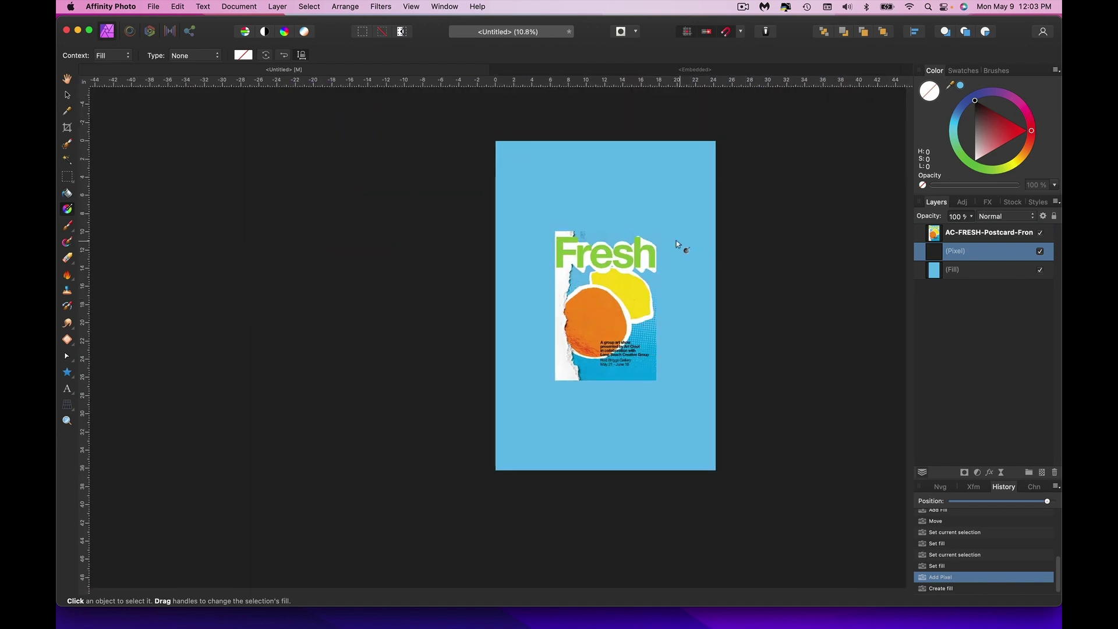
pyautogui.moveTo(606, 222); pyautogui.dragTo(617, 352)
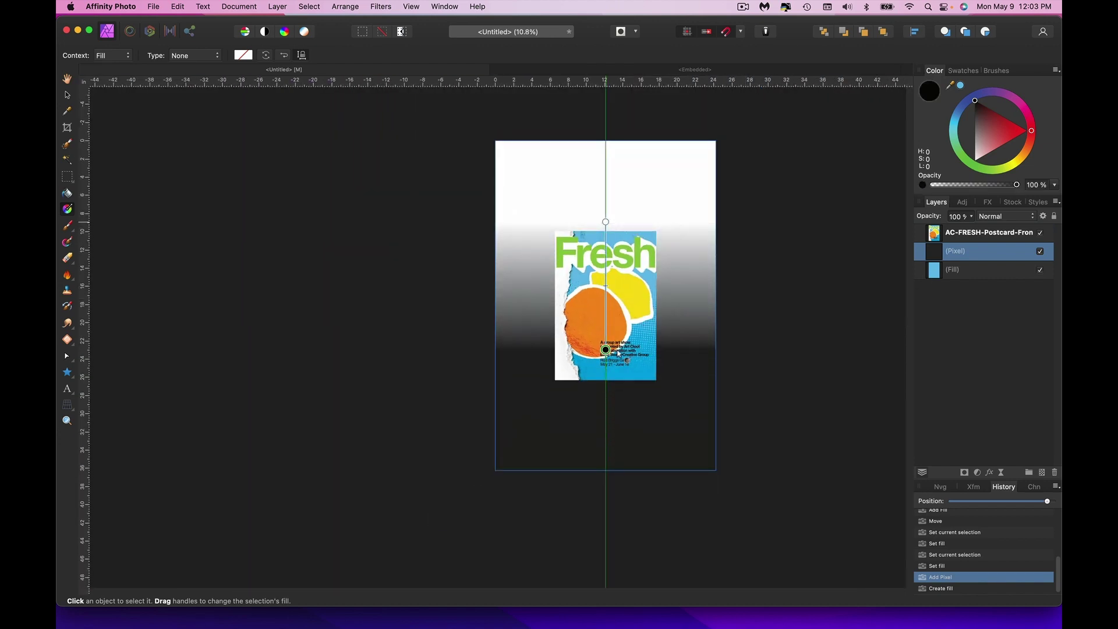
# Add a Halftone live filter over the gradient, lower its contrast, and merge it down.
pyautogui.click(277, 7)
pyautogui.moveTo(326, 177)
pyautogui.moveTo(475, 226)
pyautogui.click(579, 226)
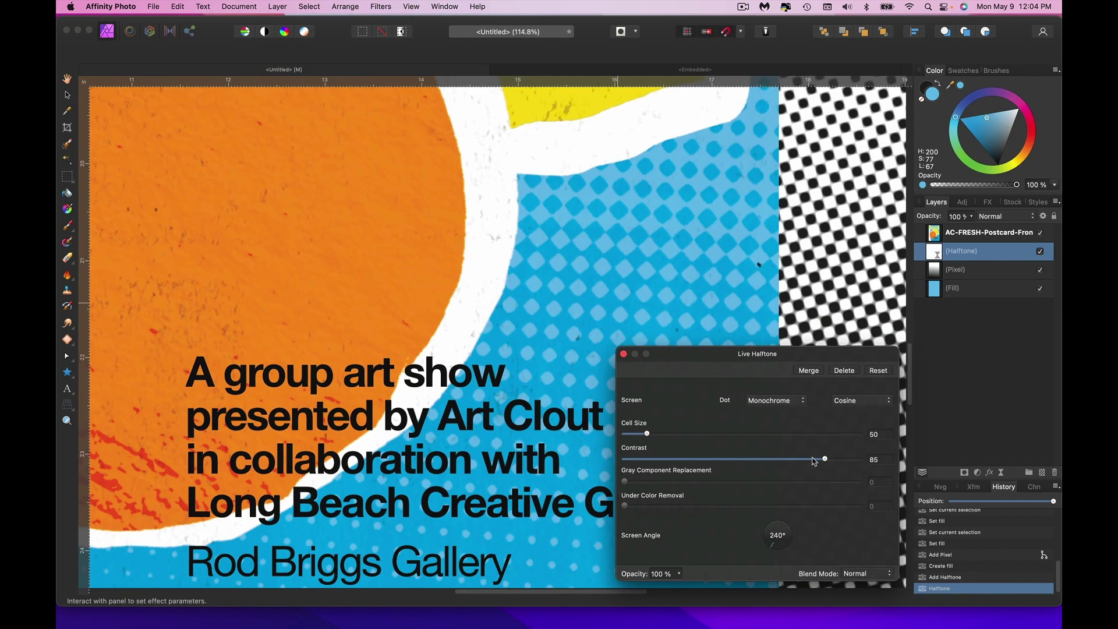
pyautogui.moveTo(824, 459); pyautogui.dragTo(765, 459)
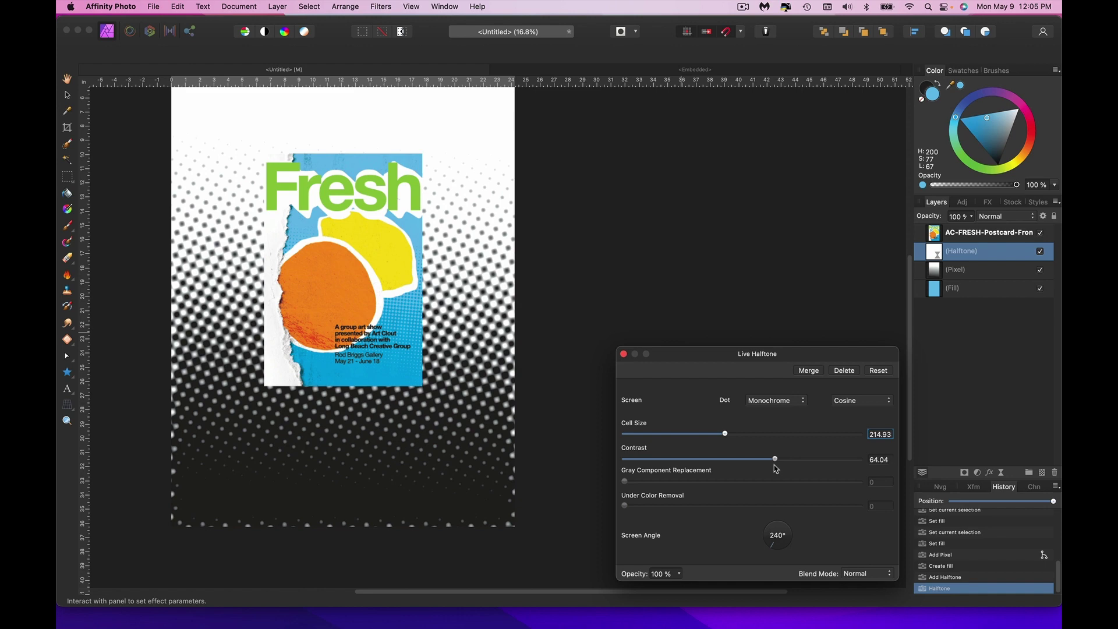
pyautogui.click(809, 371)
# Add and merge a Threshold and a blue Recolor adjustment into the halftone dots layer.
pyautogui.press('g')
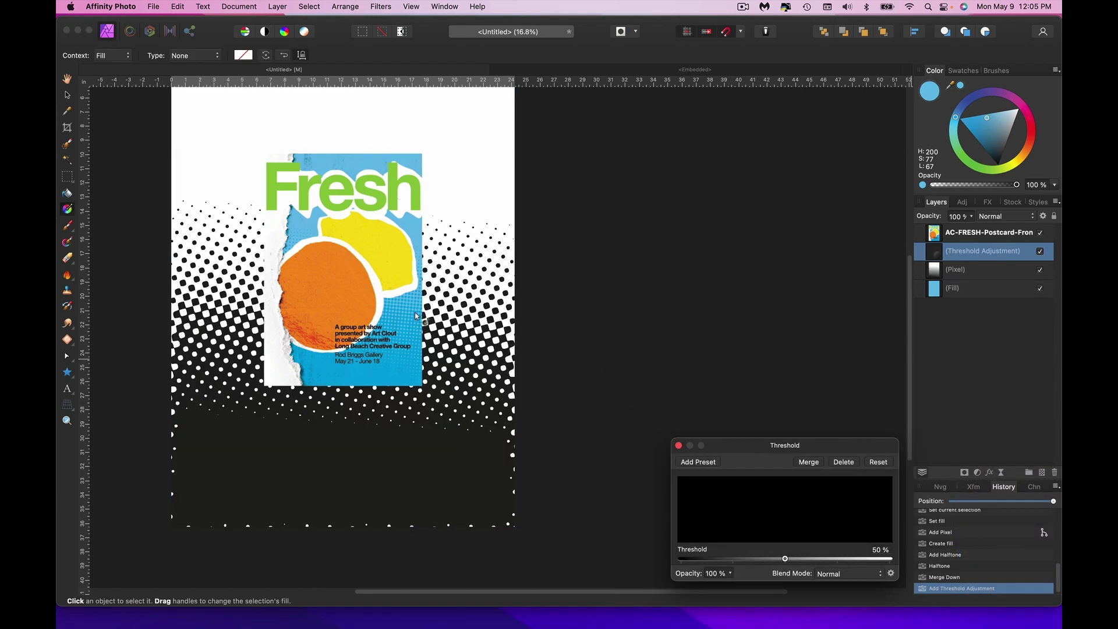
pyautogui.scroll(10, 444, 320)
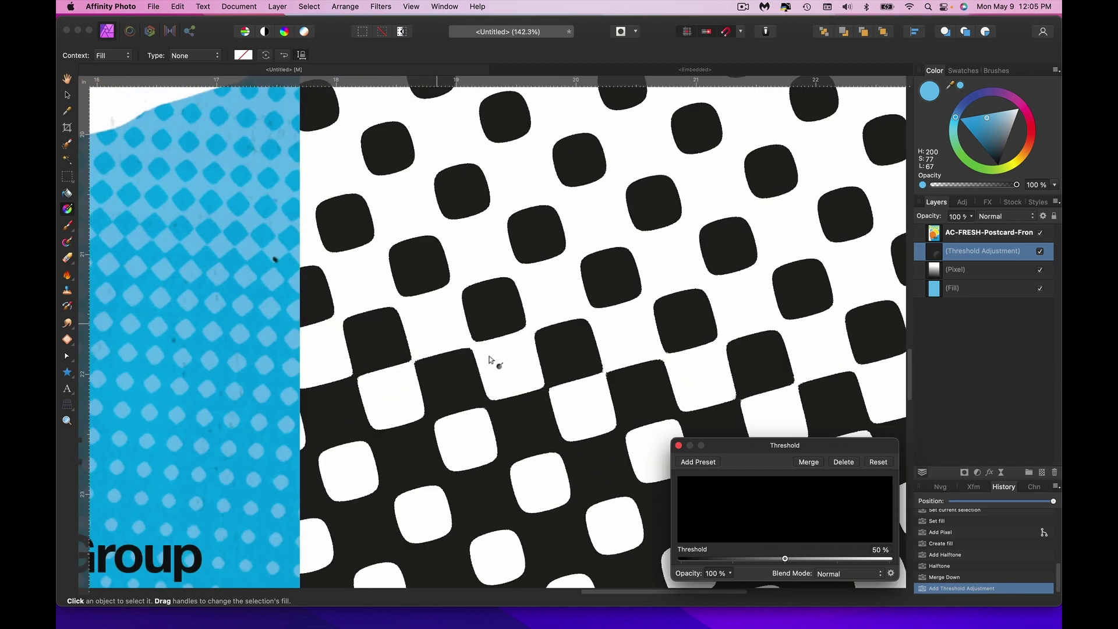
pyautogui.click(809, 462)
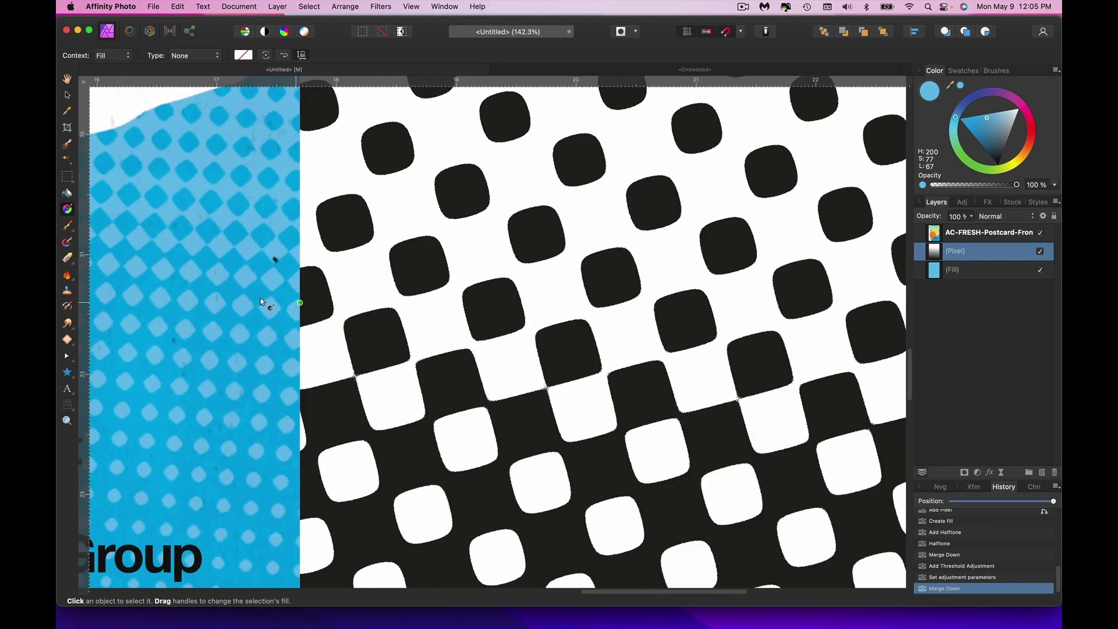
pyautogui.click(978, 472)
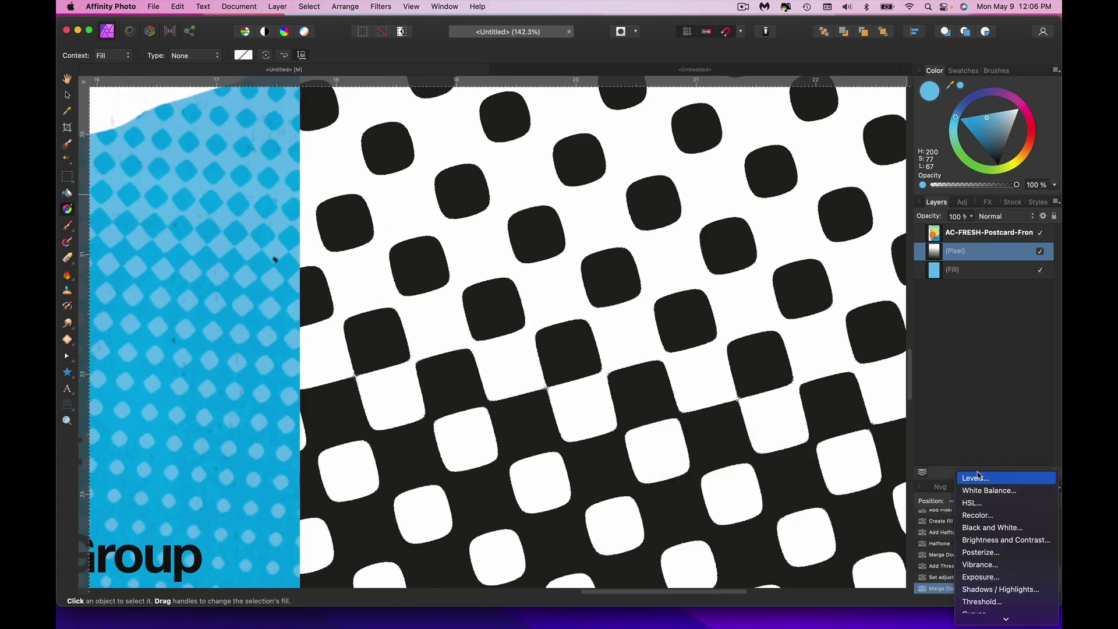
pyautogui.click(1016, 518)
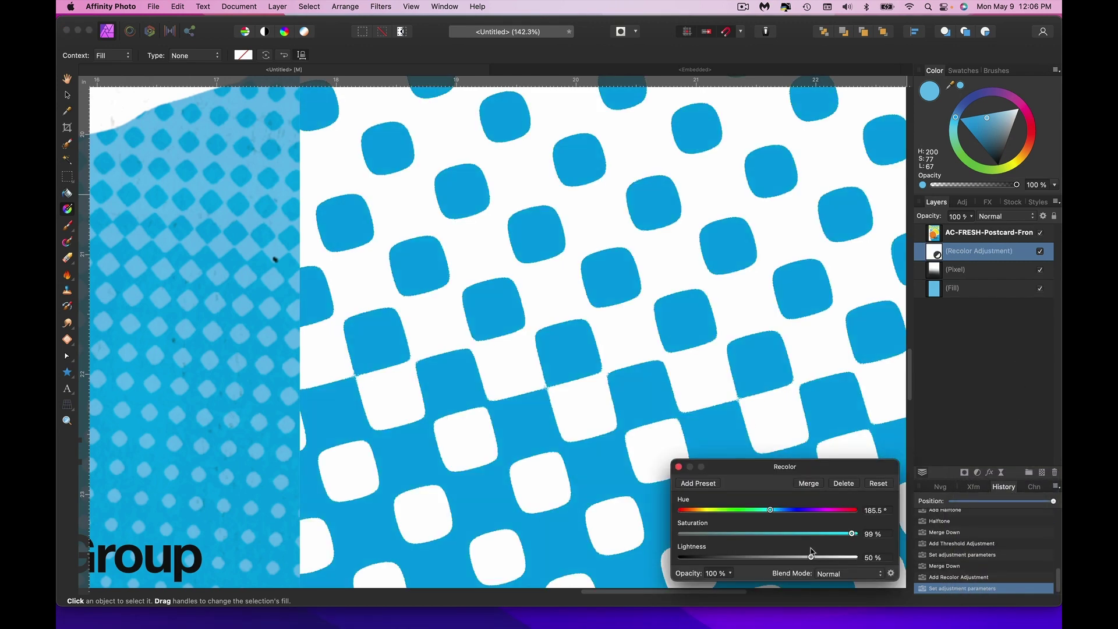
pyautogui.press('Return')
pyautogui.press('super+e')
# Set the dots layer to Multiply blend mode at 75% opacity.
pyautogui.click(999, 217)
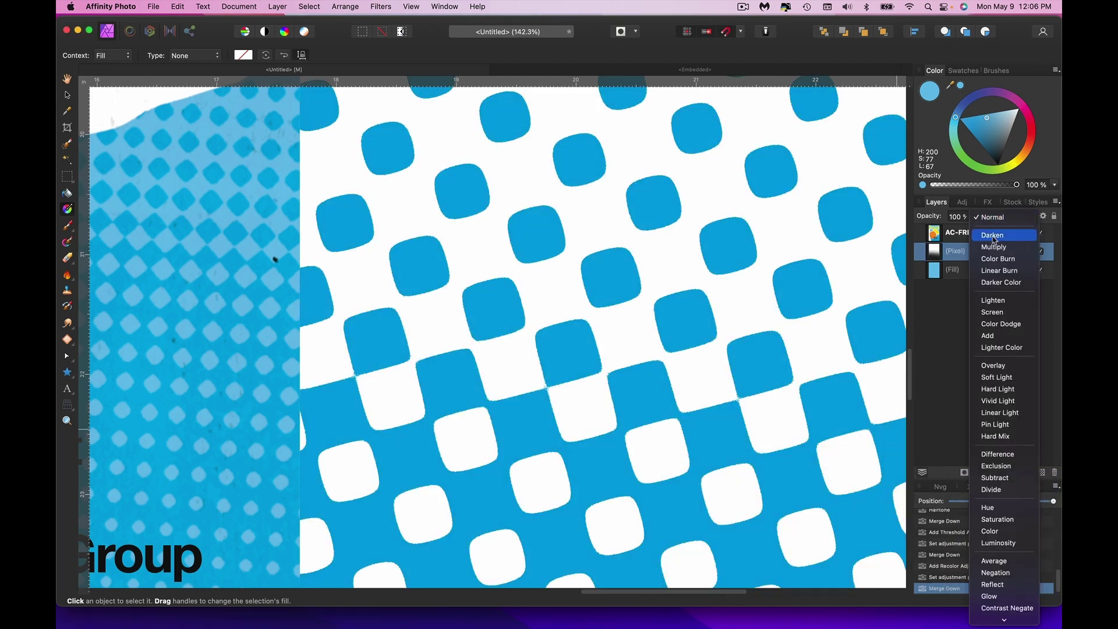
pyautogui.click(997, 249)
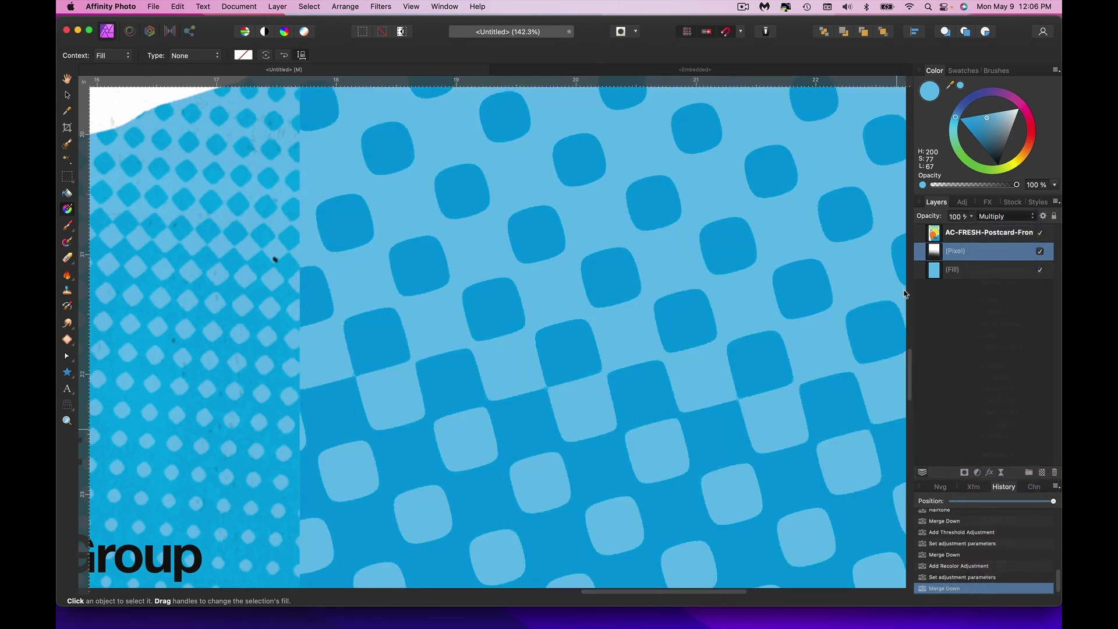
pyautogui.click(972, 217)
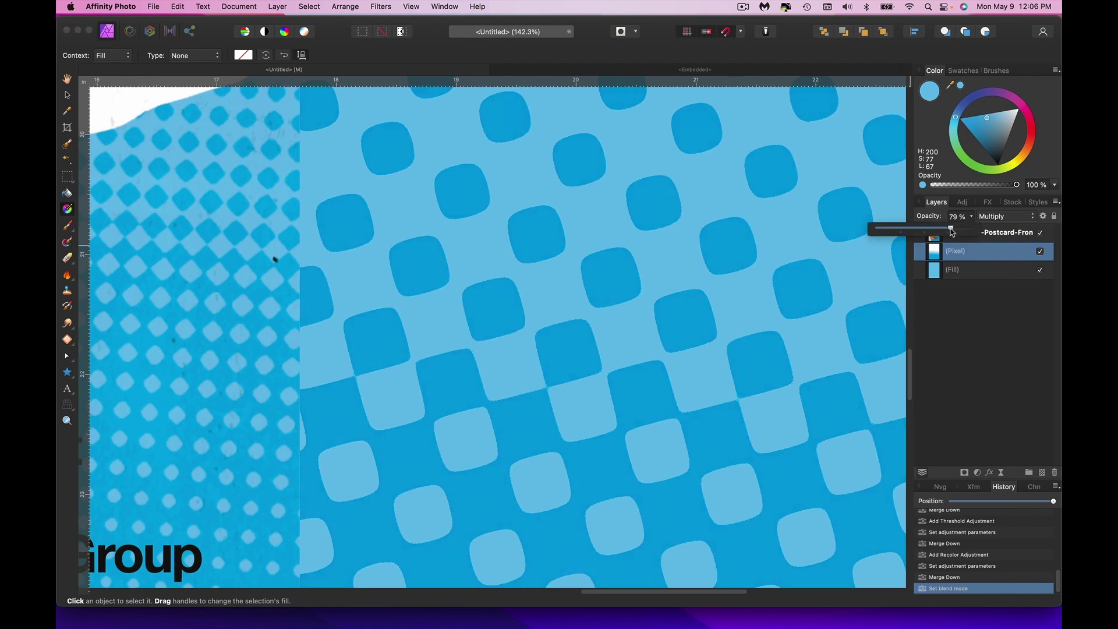
pyautogui.moveTo(941, 235); pyautogui.dragTo(945, 235)
pyautogui.scroll(-5, 733, 370)
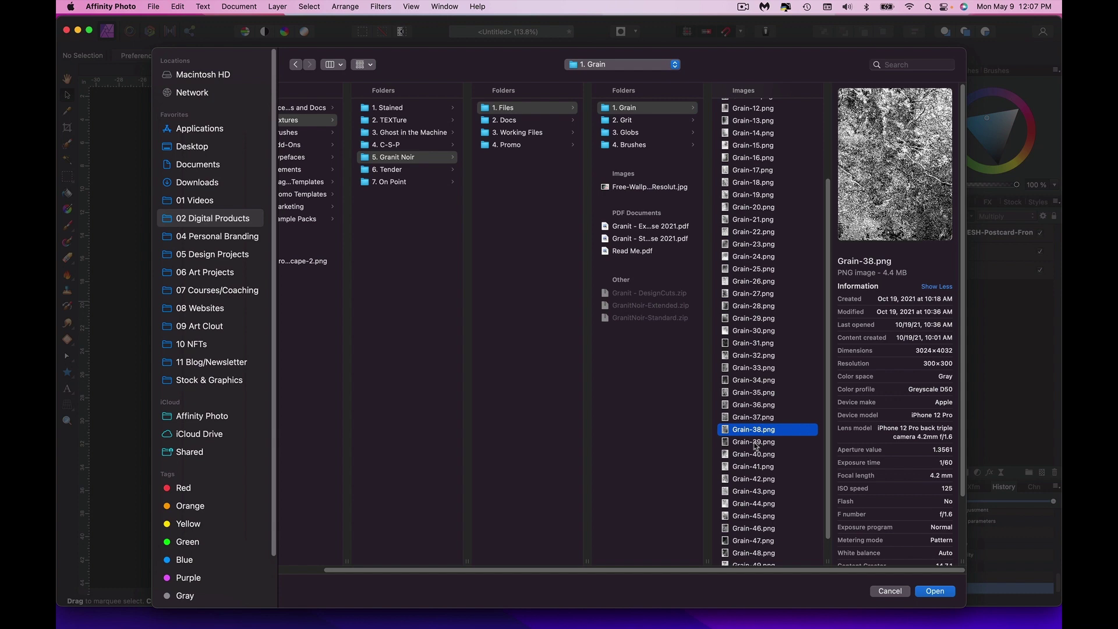
# Place Grain-38.png at the poster's top-left and enlarge it to cover the page.
pyautogui.press('Return')
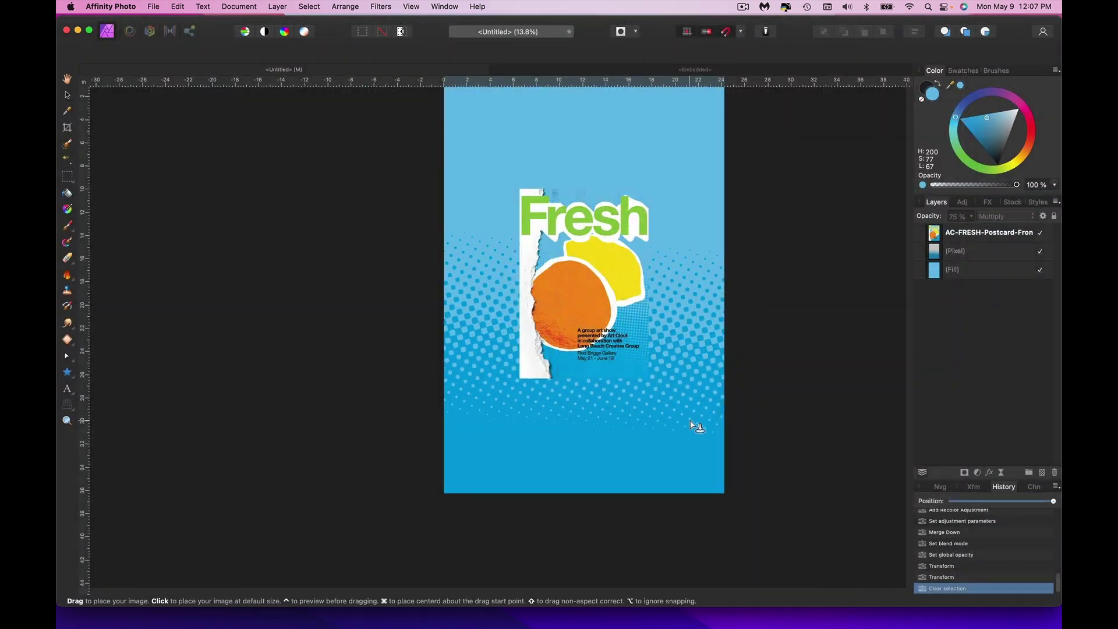
pyautogui.scroll(3, 693, 424)
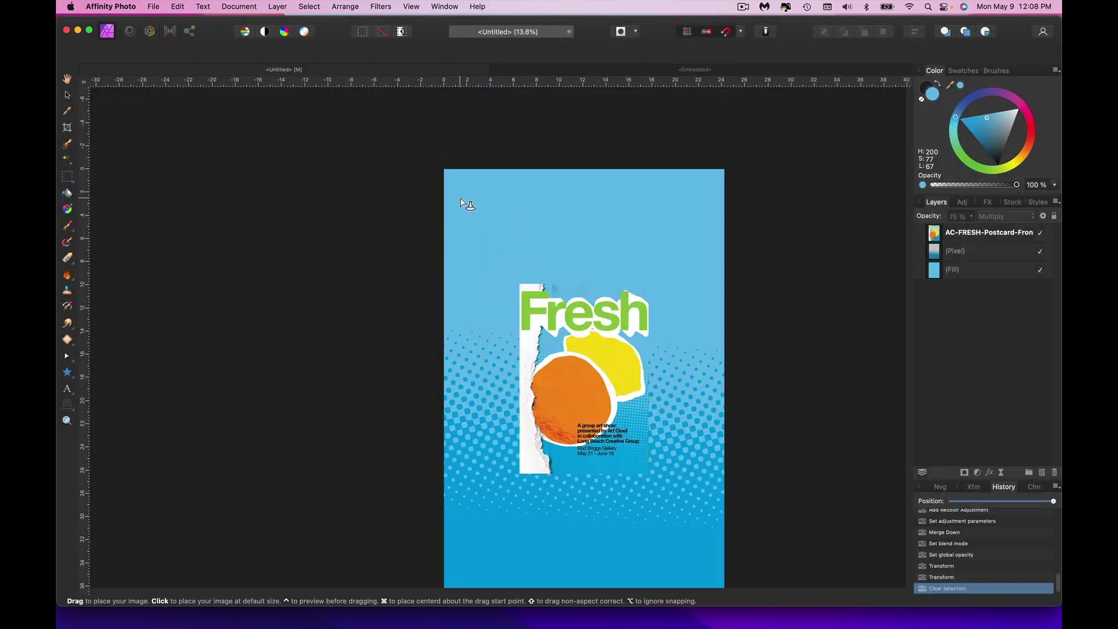
pyautogui.moveTo(453, 182); pyautogui.dragTo(561, 325)
pyautogui.scroll(-3, 526, 291)
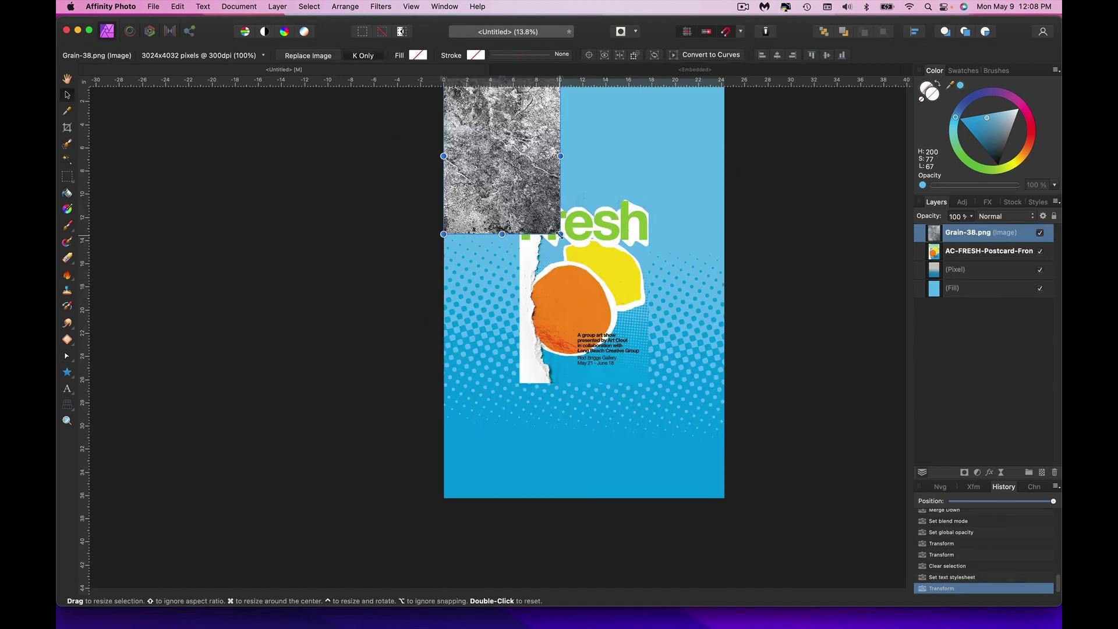
pyautogui.moveTo(562, 232); pyautogui.dragTo(706, 426)
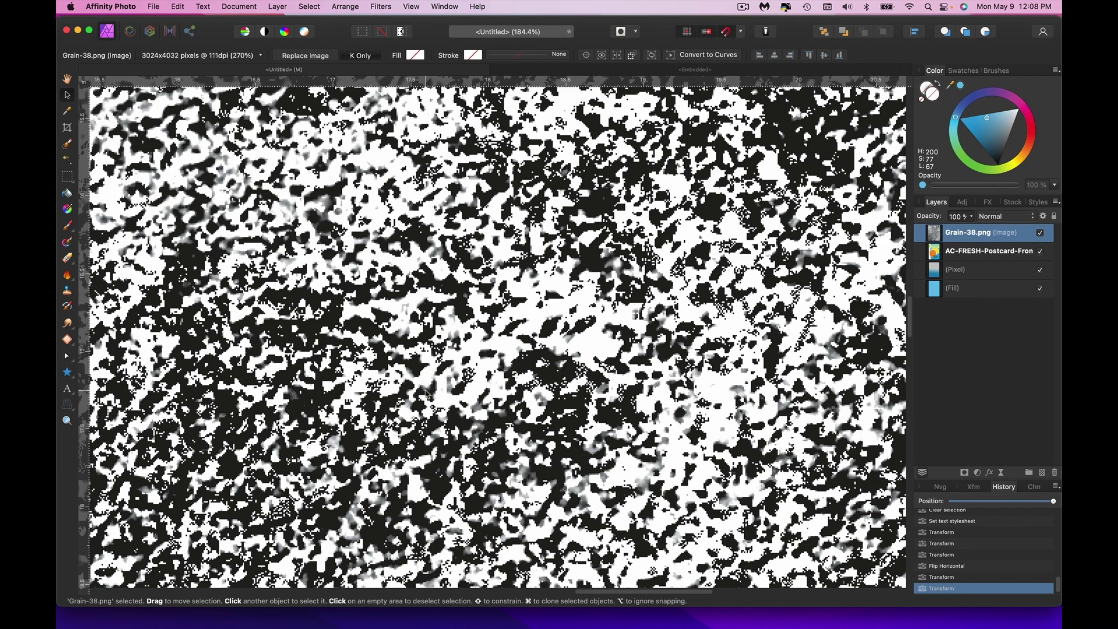
# Rasterize the grain image and sharpen it with a 31 px Unsharp Mask.
pyautogui.rightClick(984, 231)
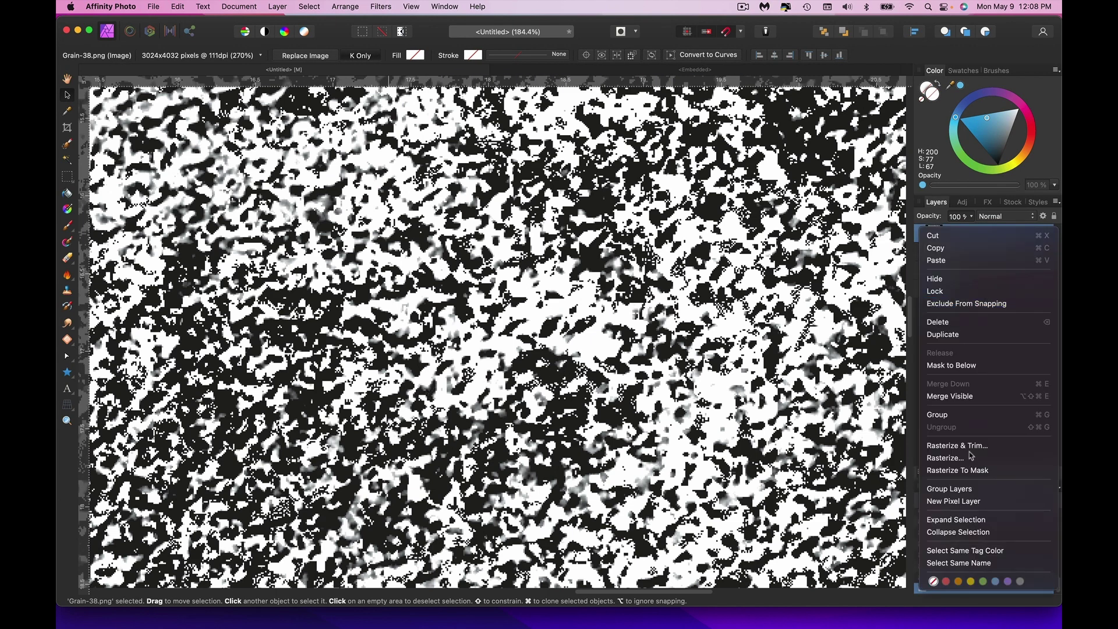
pyautogui.click(955, 458)
pyautogui.click(383, 6)
pyautogui.moveTo(408, 34)
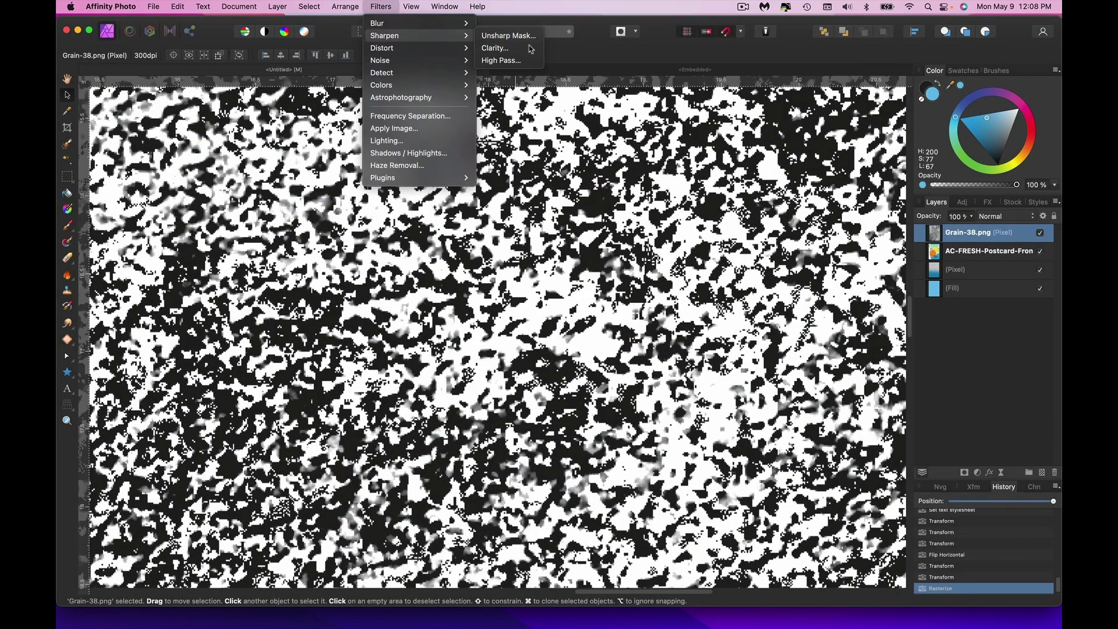
pyautogui.click(507, 34)
pyautogui.moveTo(804, 504); pyautogui.dragTo(757, 528)
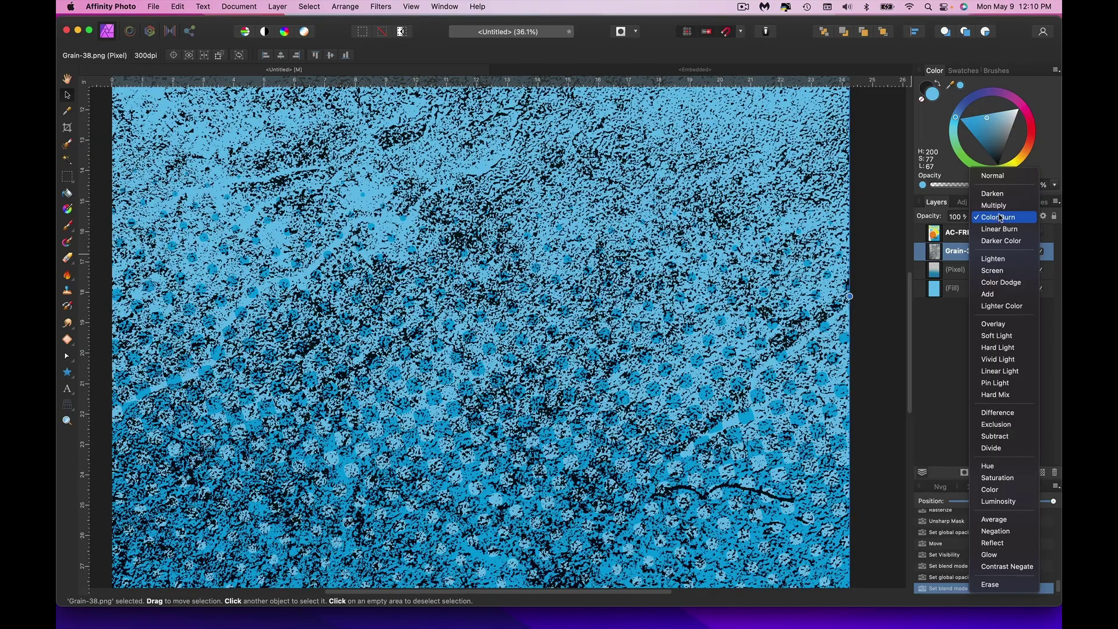
# Try Color Burn and a lower opacity on the grain, then return it to Normal blending.
pyautogui.click(1004, 217)
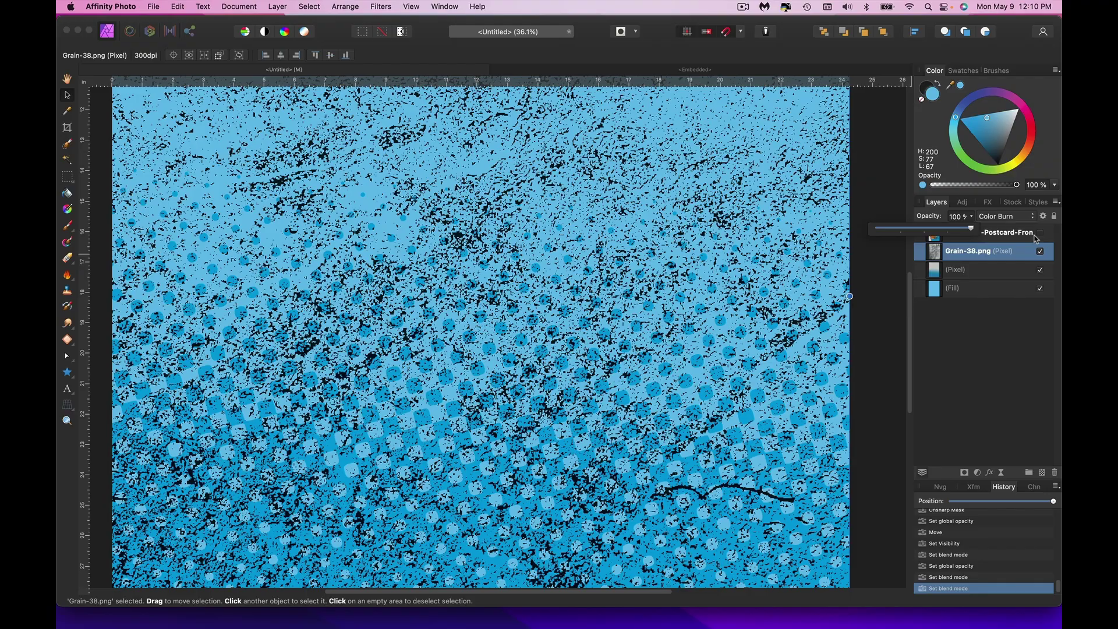
pyautogui.moveTo(1036, 239); pyautogui.dragTo(1053, 261)
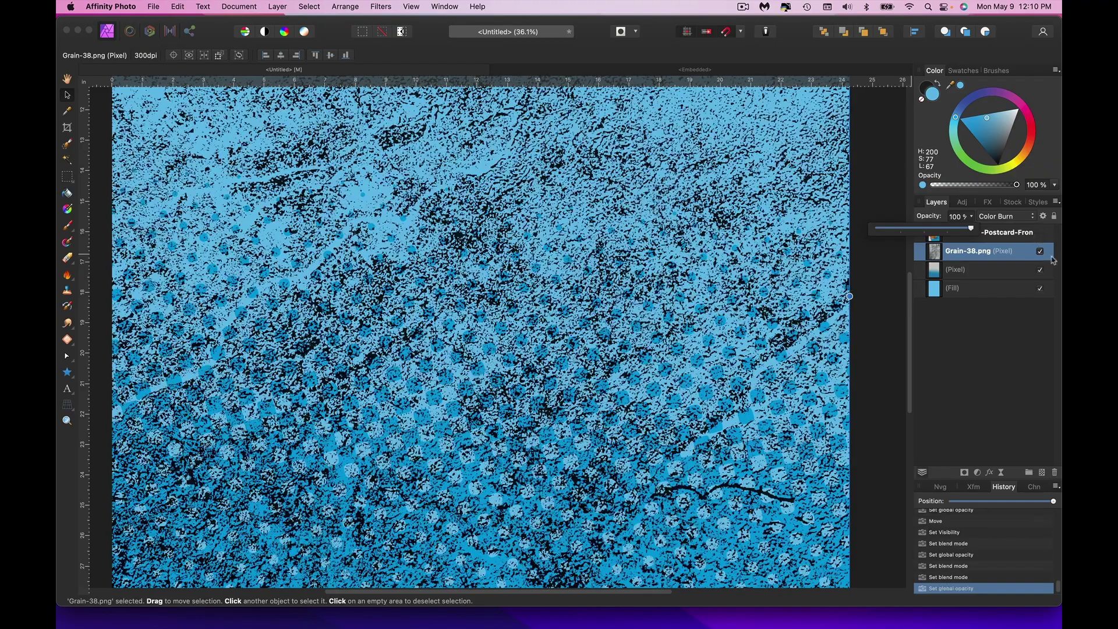
pyautogui.click(1003, 220)
pyautogui.click(1004, 177)
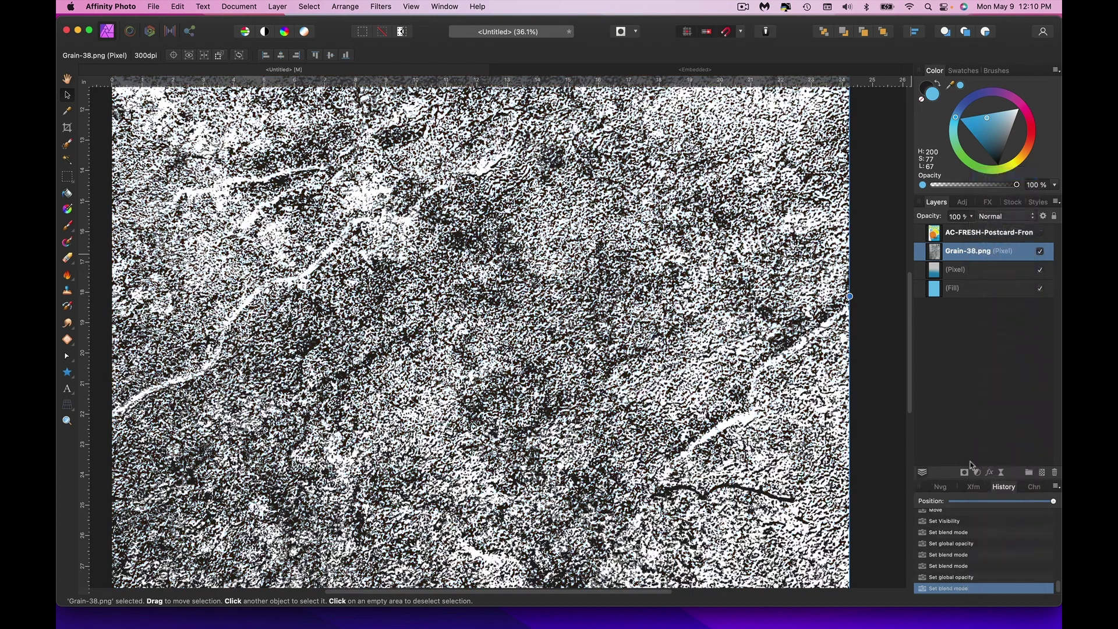
# Recolour the grain blue, duplicate the grain group, and hide the original.
pyautogui.click(979, 472)
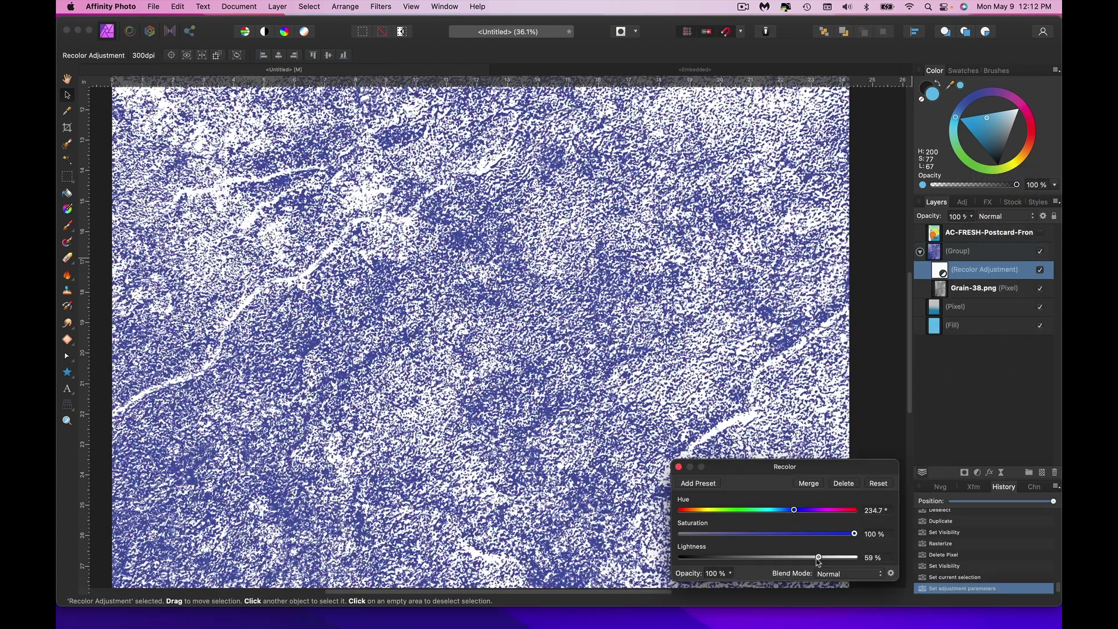
pyautogui.click(680, 468)
pyautogui.click(984, 254)
pyautogui.press('super+j')
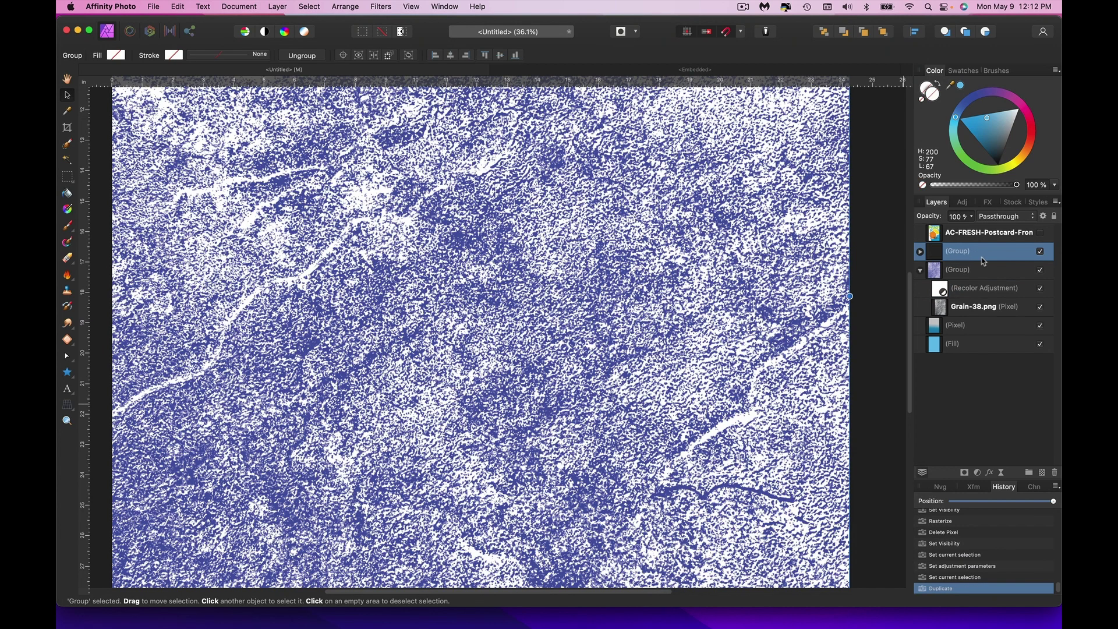
pyautogui.rightClick(1019, 263)
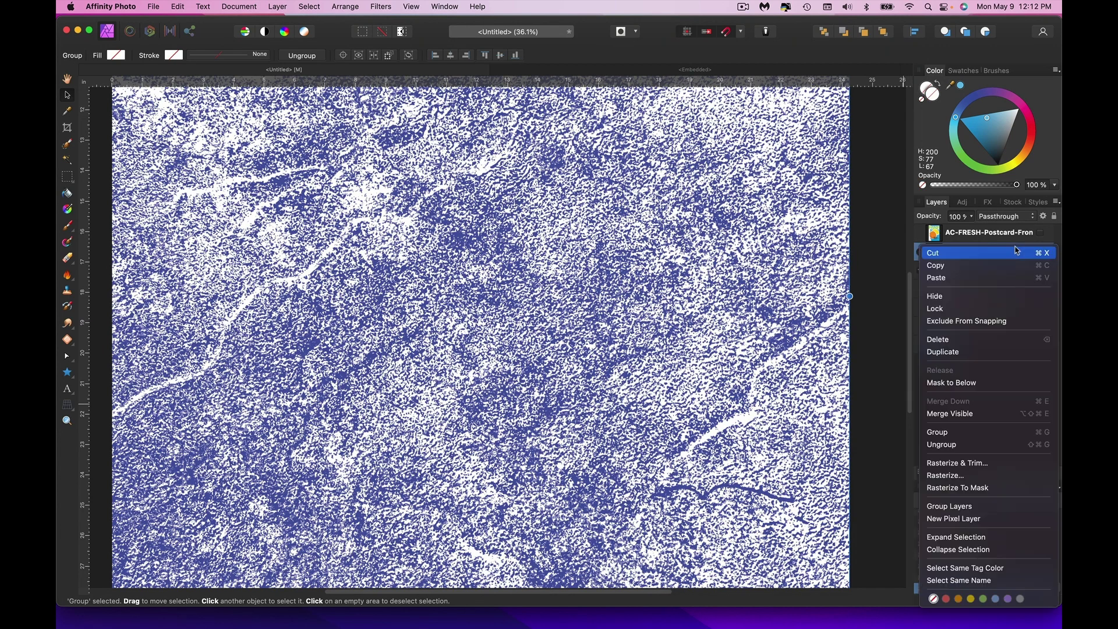
pyautogui.click(962, 466)
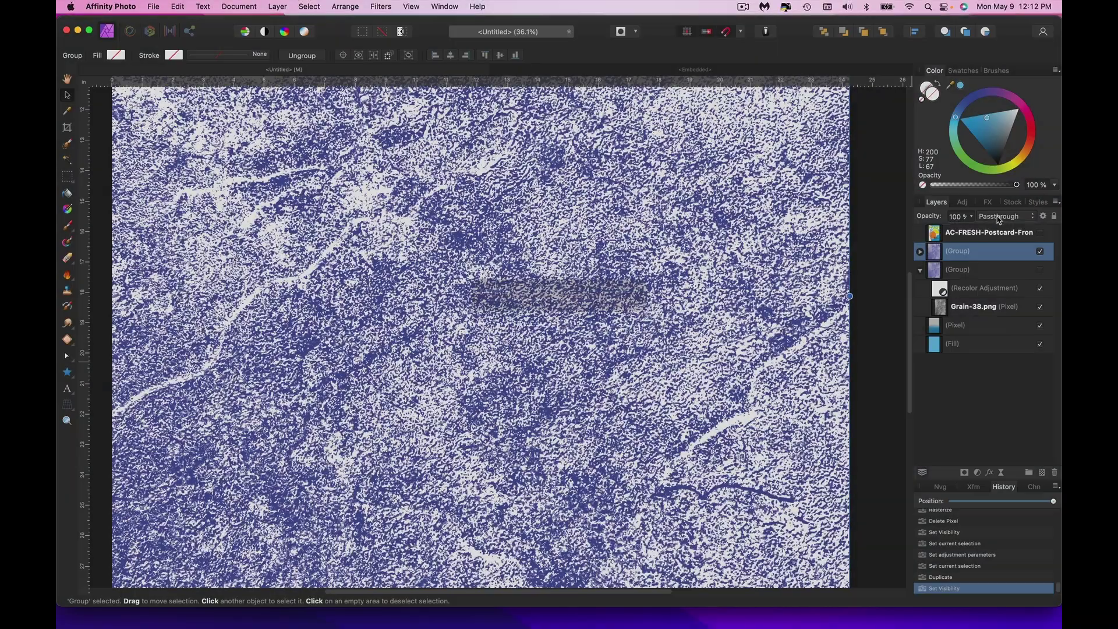
# Blend the rasterized grain copy with Color Burn at 35% opacity.
pyautogui.click(1006, 216)
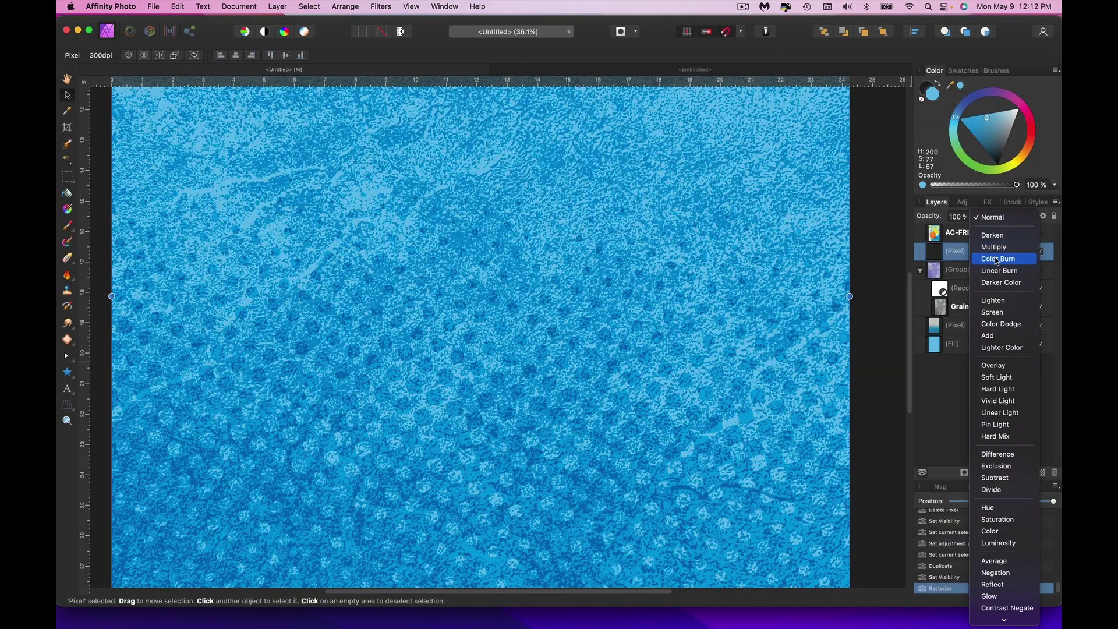
pyautogui.click(997, 259)
pyautogui.moveTo(971, 216); pyautogui.dragTo(911, 233)
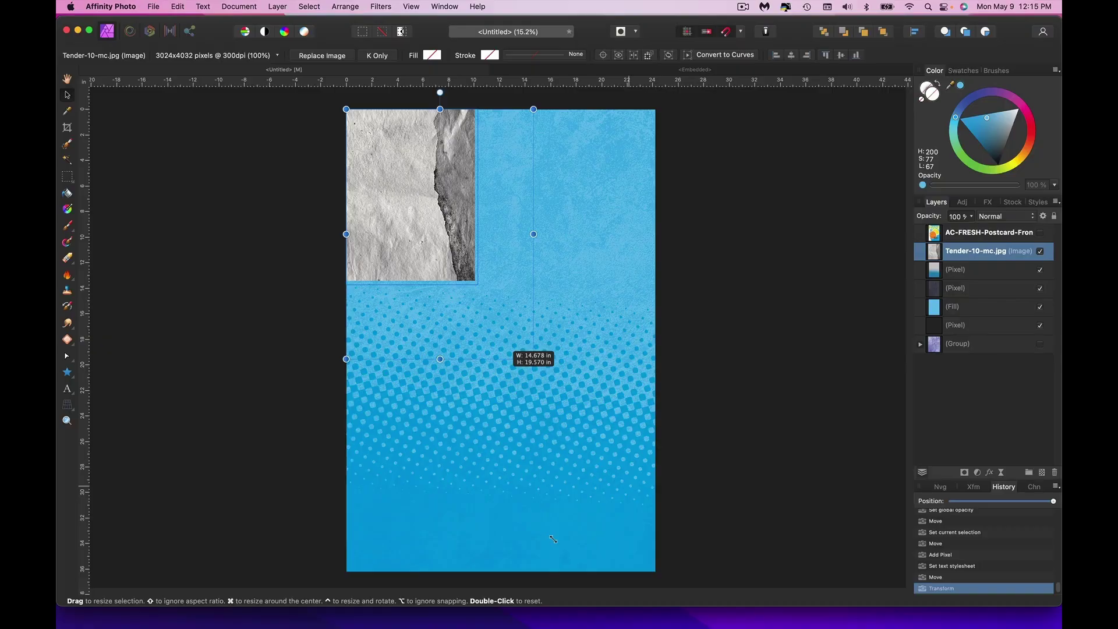
# Enlarge and tilt Tender-10-mc.jpg, nudging it to cover the left half diagonally.
pyautogui.moveTo(553, 539); pyautogui.dragTo(506, 150)
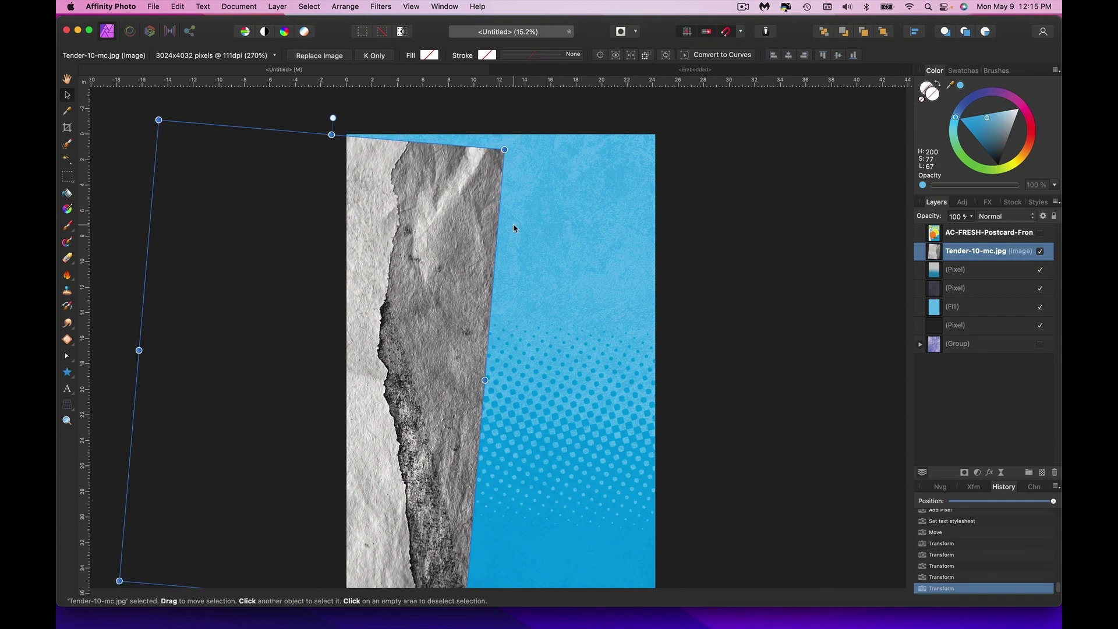
pyautogui.scroll(-3, 468, 336)
pyautogui.press('Up')
pyautogui.press('Up')
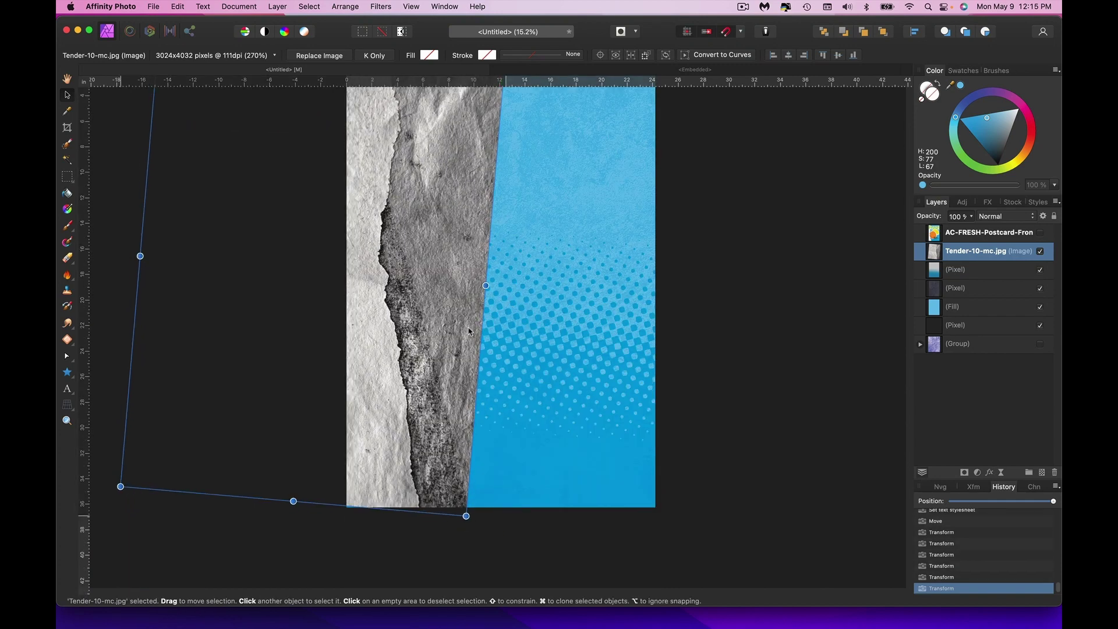
pyautogui.moveTo(447, 379); pyautogui.dragTo(447, 384)
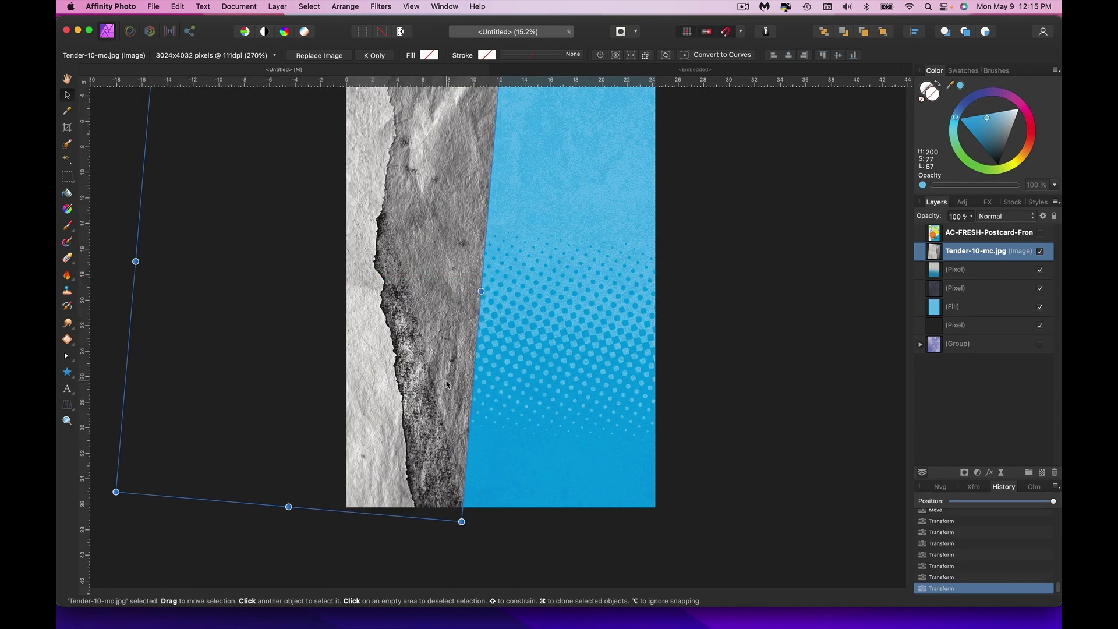
pyautogui.scroll(6, 492, 331)
pyautogui.moveTo(501, 236); pyautogui.dragTo(522, 212)
pyautogui.scroll(-9, 501, 326)
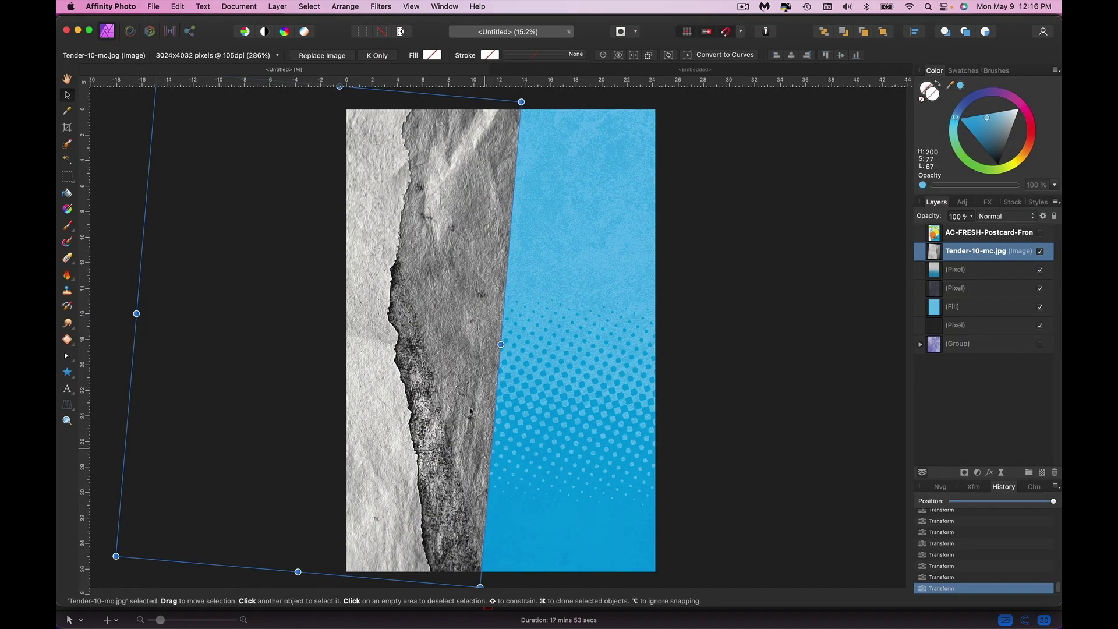
# Paint a Selection Brush selection over the white paper, then Rasterize & Trim the paper layer.
pyautogui.click(67, 159)
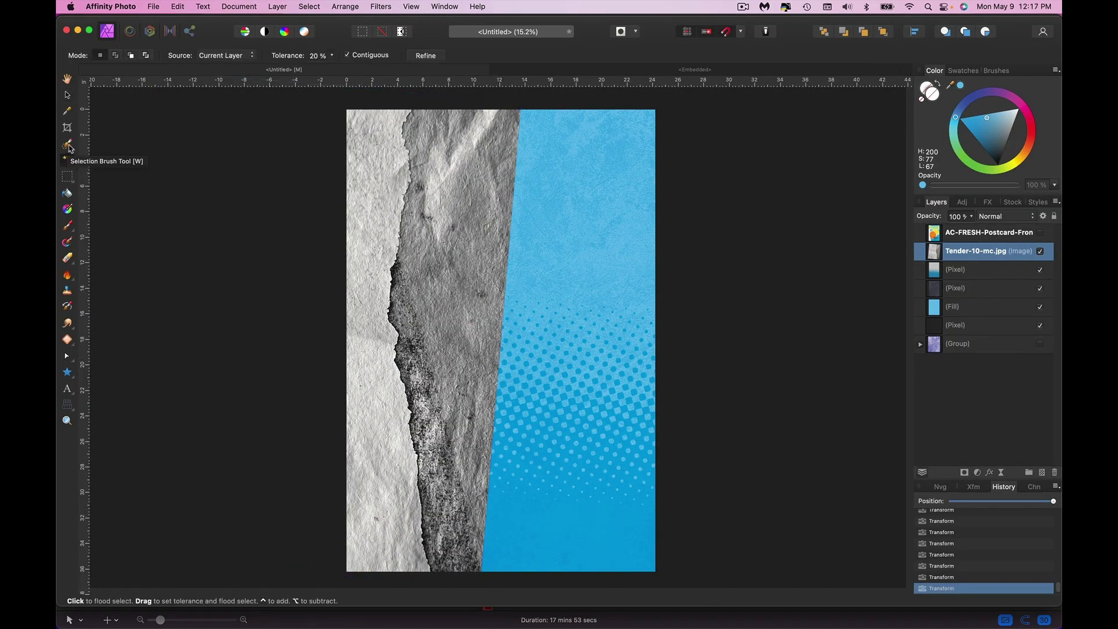
pyautogui.click(68, 146)
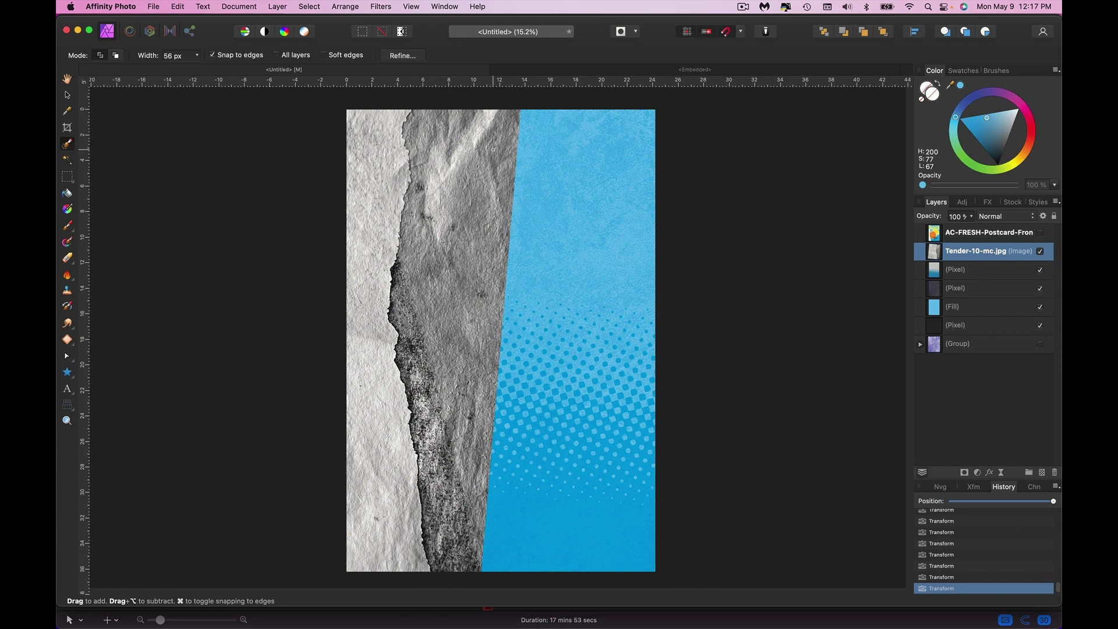
pyautogui.scroll(3, 492, 149)
pyautogui.scroll(5, 488, 175)
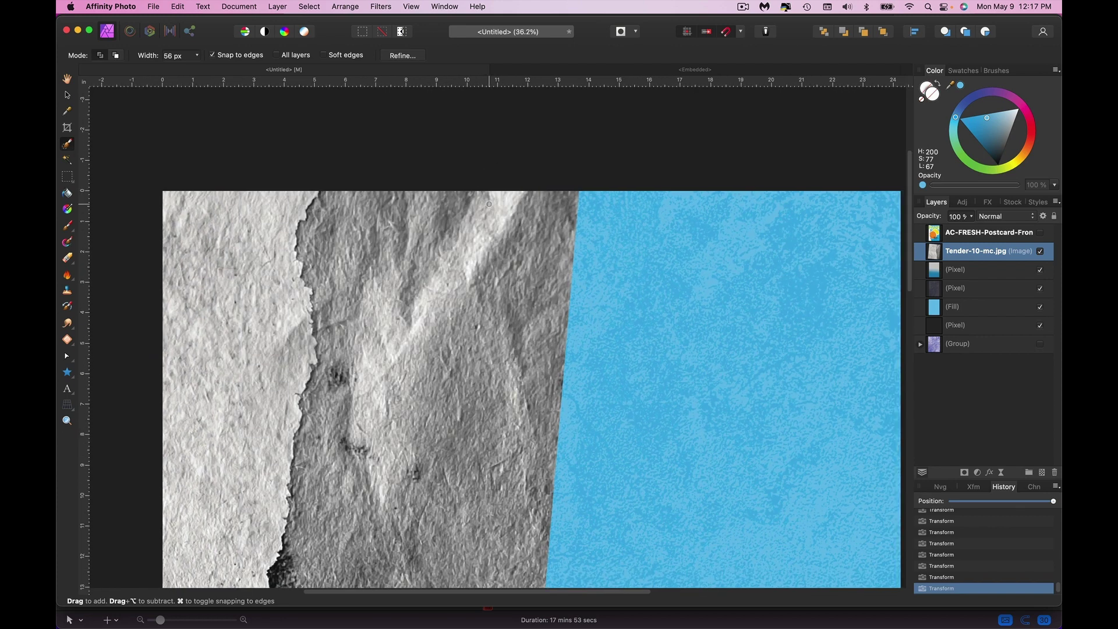
pyautogui.moveTo(514, 364)
pyautogui.mouseDown()
pyautogui.moveTo(460, 461)
pyautogui.moveTo(431, 454)
pyautogui.moveTo(383, 408)
pyautogui.moveTo(373, 377)
pyautogui.mouseUp()
pyautogui.scroll(10, 373, 378)
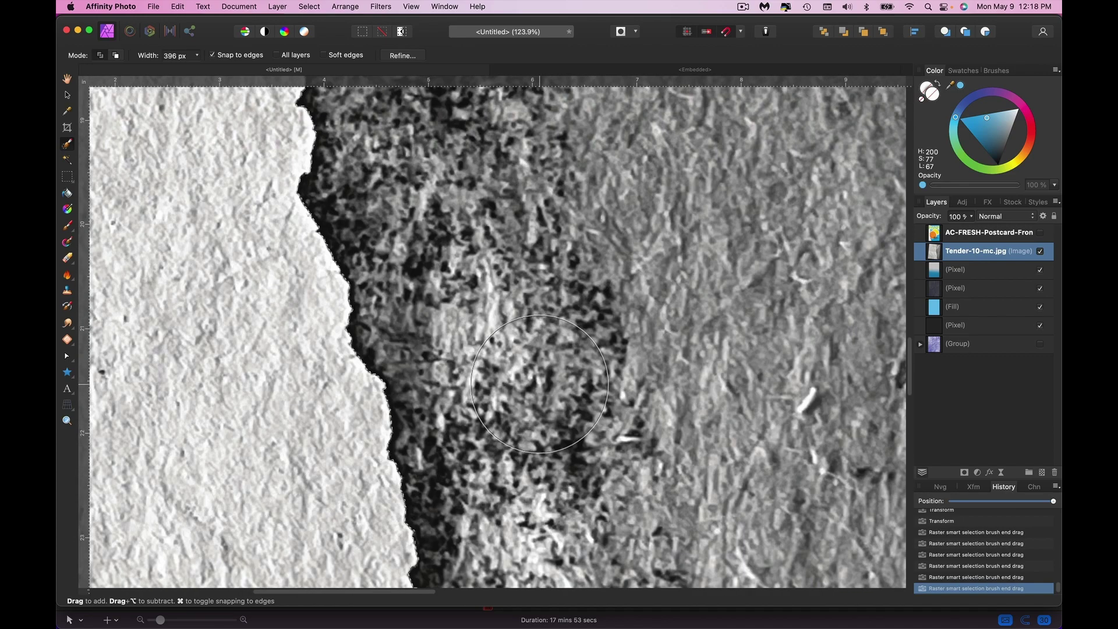
pyautogui.scroll(4, 539, 384)
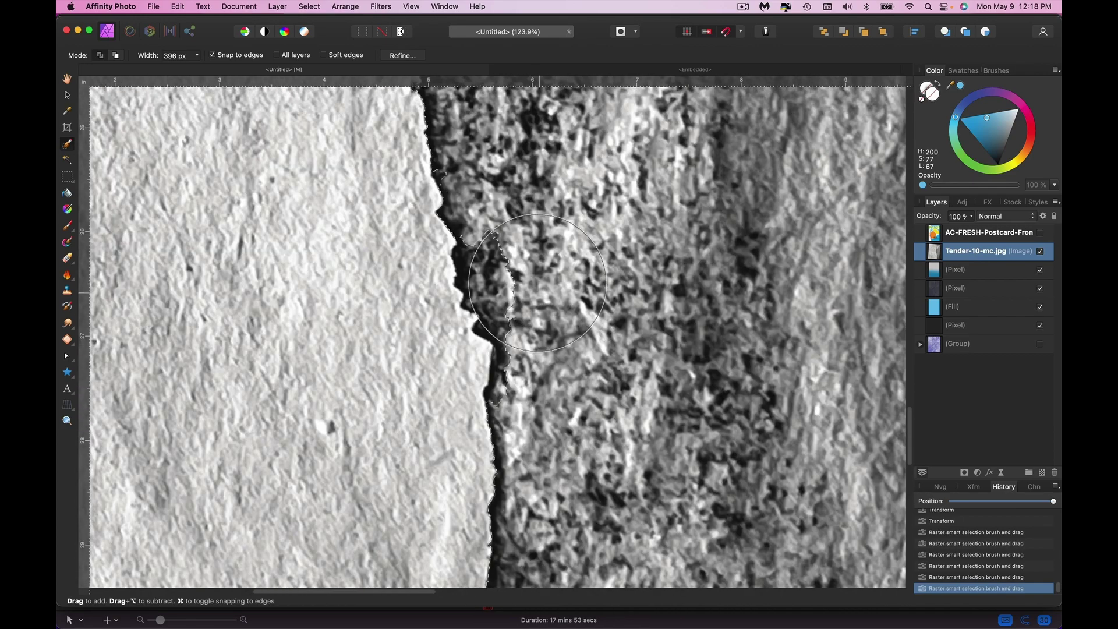
pyautogui.moveTo(513, 257)
pyautogui.mouseDown()
pyautogui.moveTo(507, 302)
pyautogui.moveTo(501, 273)
pyautogui.mouseUp()
pyautogui.rightClick(923, 250)
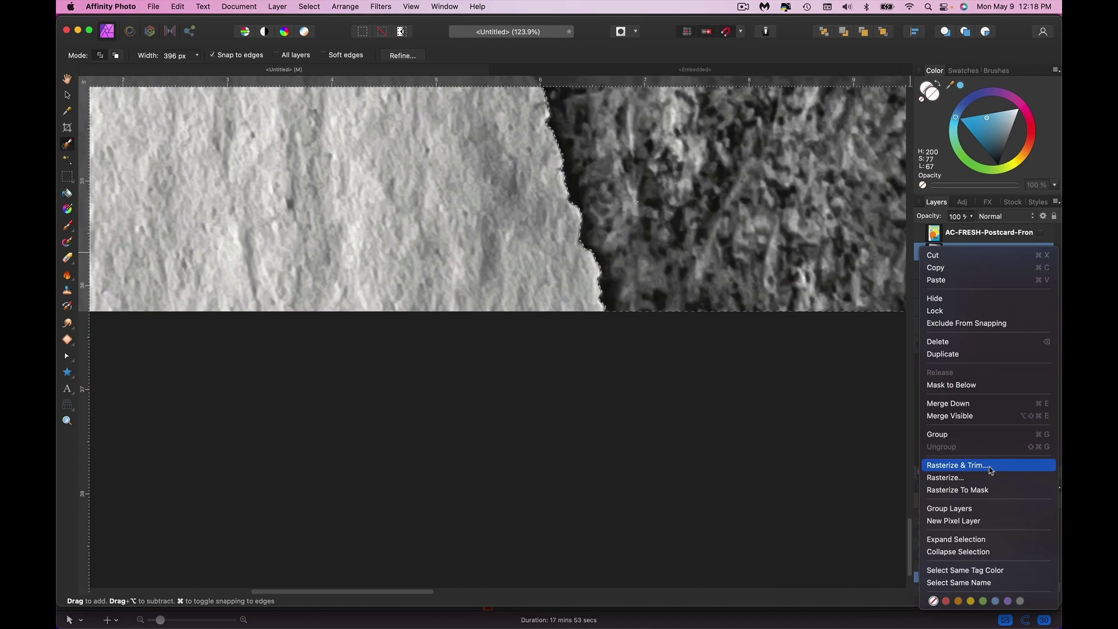
pyautogui.click(991, 467)
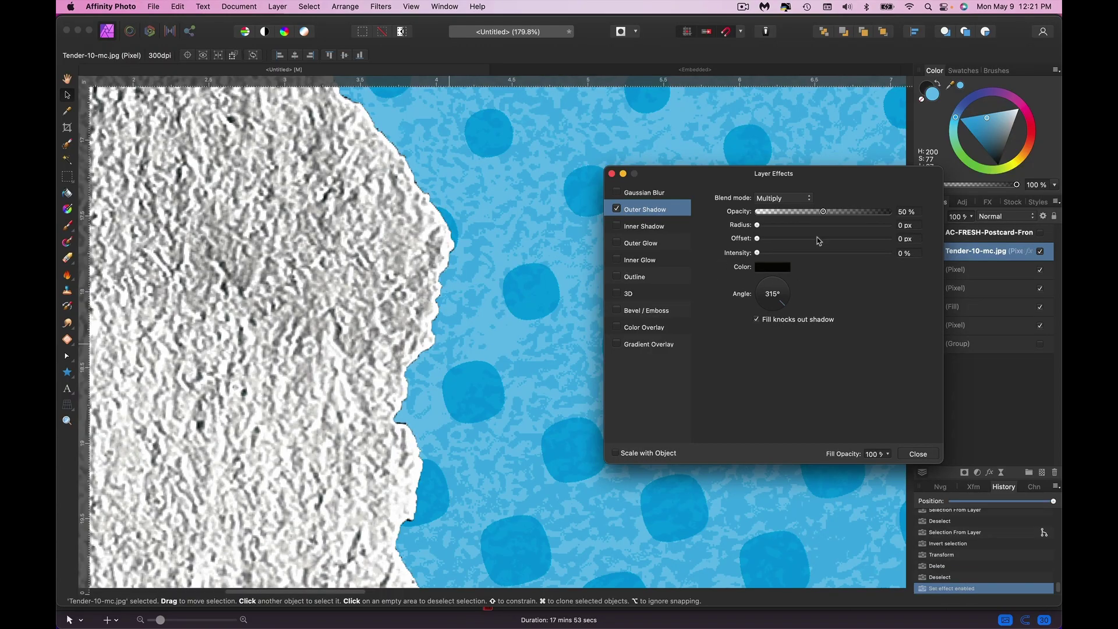
# Set the torn paper's outer shadow blur radius to 9.2 px.
pyautogui.click(821, 227)
pyautogui.moveTo(824, 228); pyautogui.dragTo(848, 229)
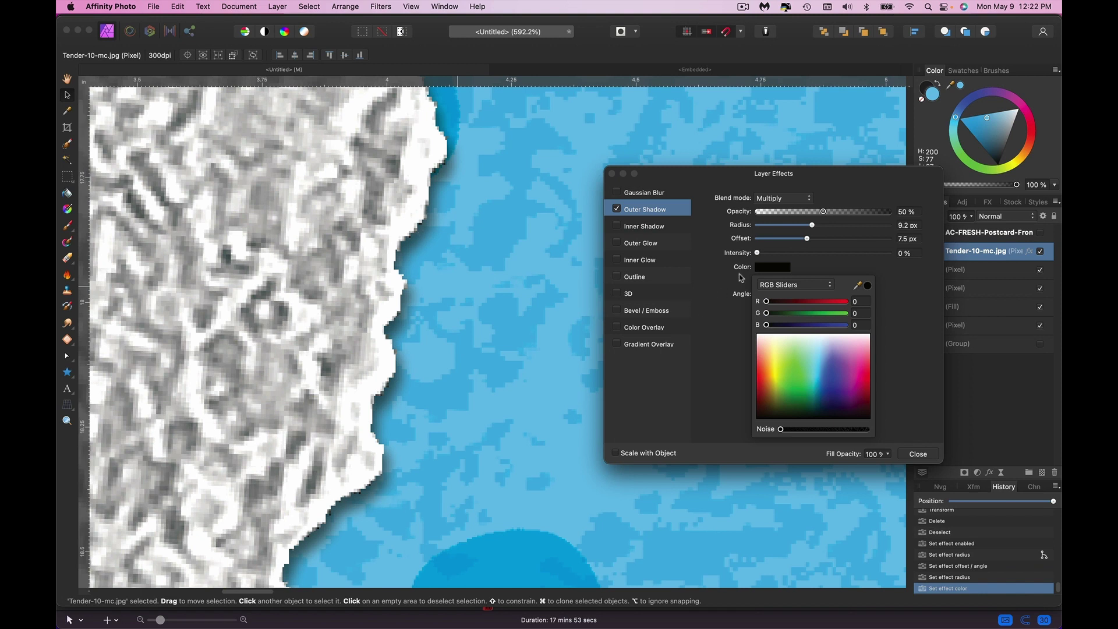
pyautogui.click(764, 255)
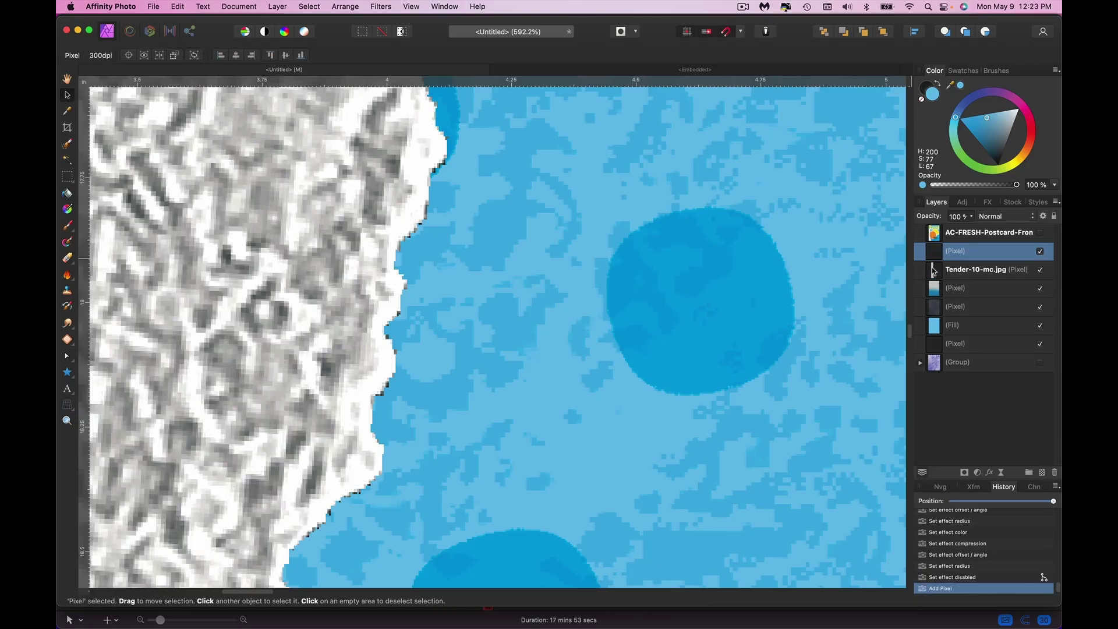
# Fill a torn-paper-shaped selection with dark colour on a new layer beneath the paper.
pyautogui.keyDown('super'); pyautogui.click(933, 270); pyautogui.keyUp('super')
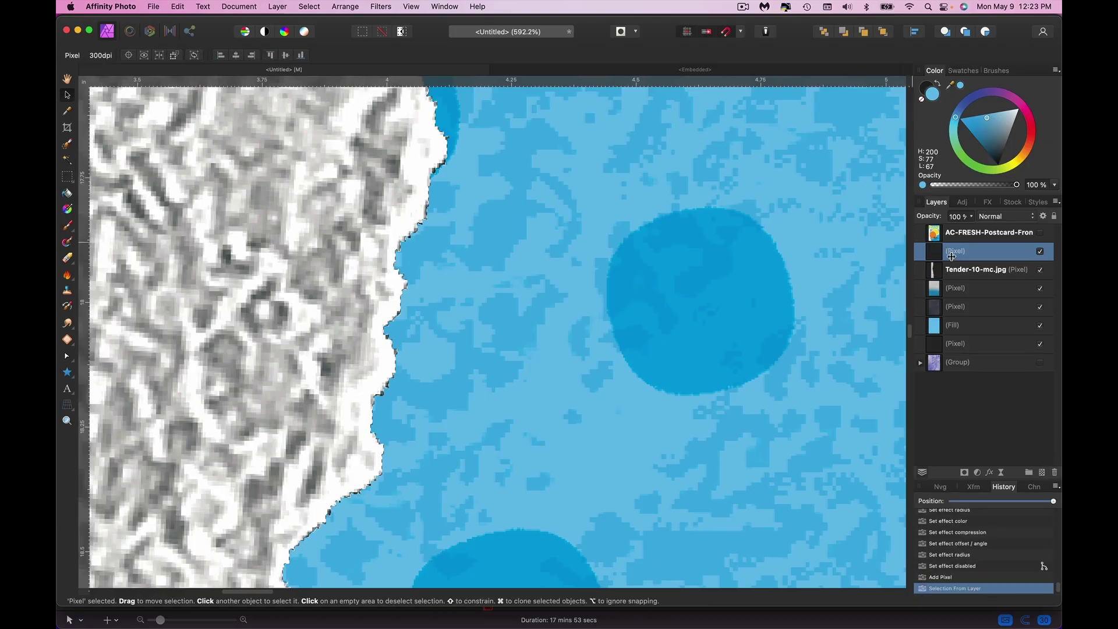
pyautogui.moveTo(964, 225); pyautogui.dragTo(987, 283)
pyautogui.click(925, 88)
pyautogui.hotkey('alt', 'BackSpace')
pyautogui.click(1040, 251)
pyautogui.press('super+d')
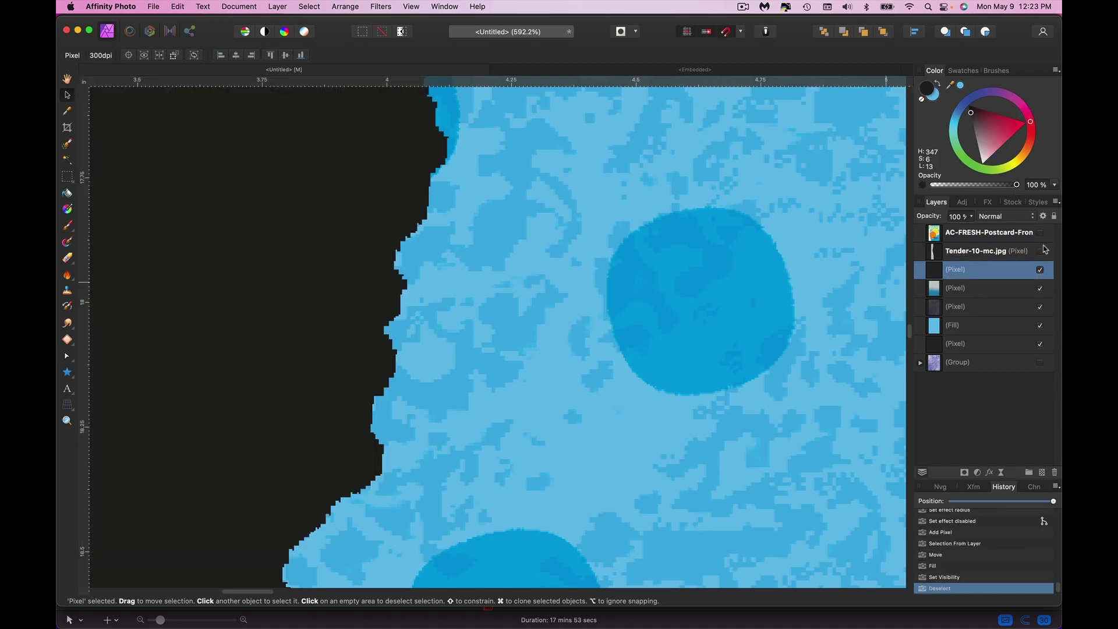
pyautogui.click(1042, 254)
pyautogui.click(967, 254)
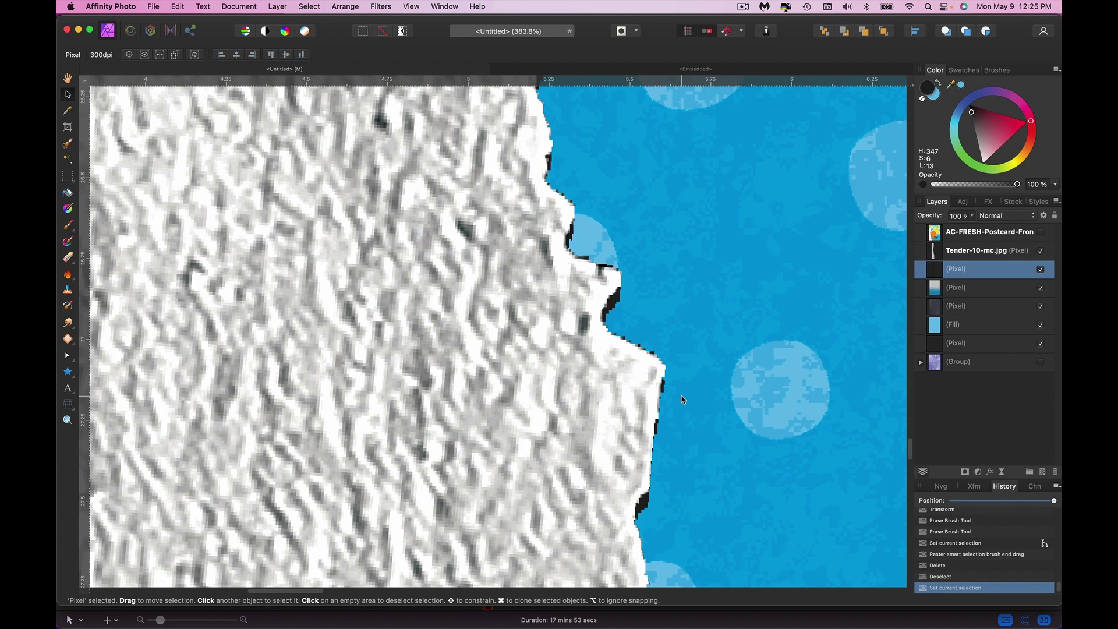
# Soften the dark shadow layer with a Gaussian Blur.
pyautogui.scroll(-5, 683, 399)
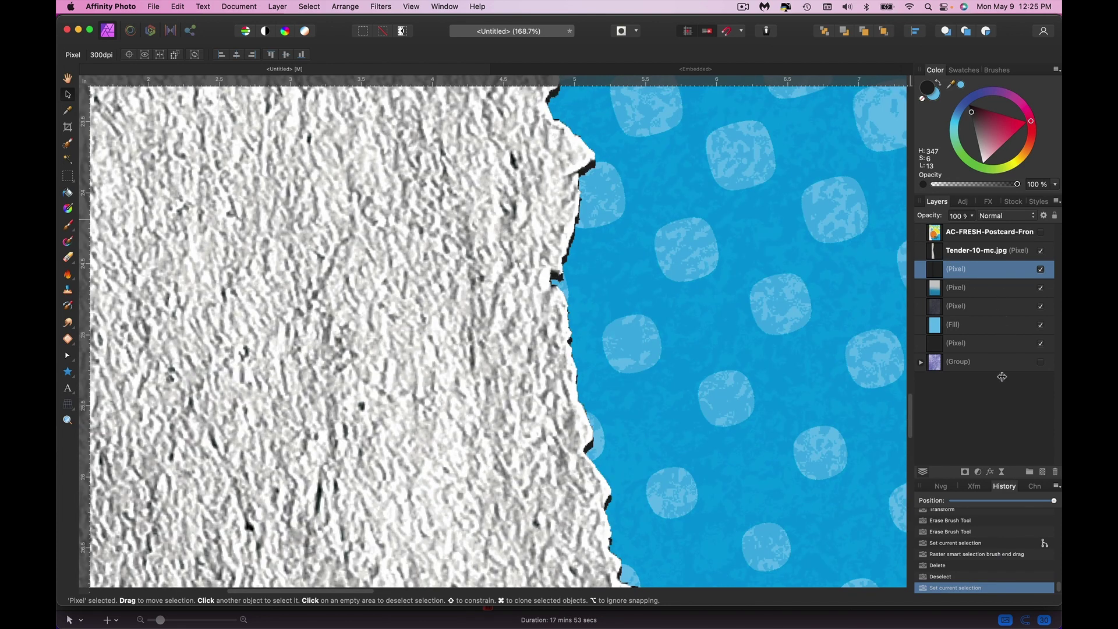
pyautogui.click(381, 7)
pyautogui.moveTo(408, 45)
pyautogui.click(571, 120)
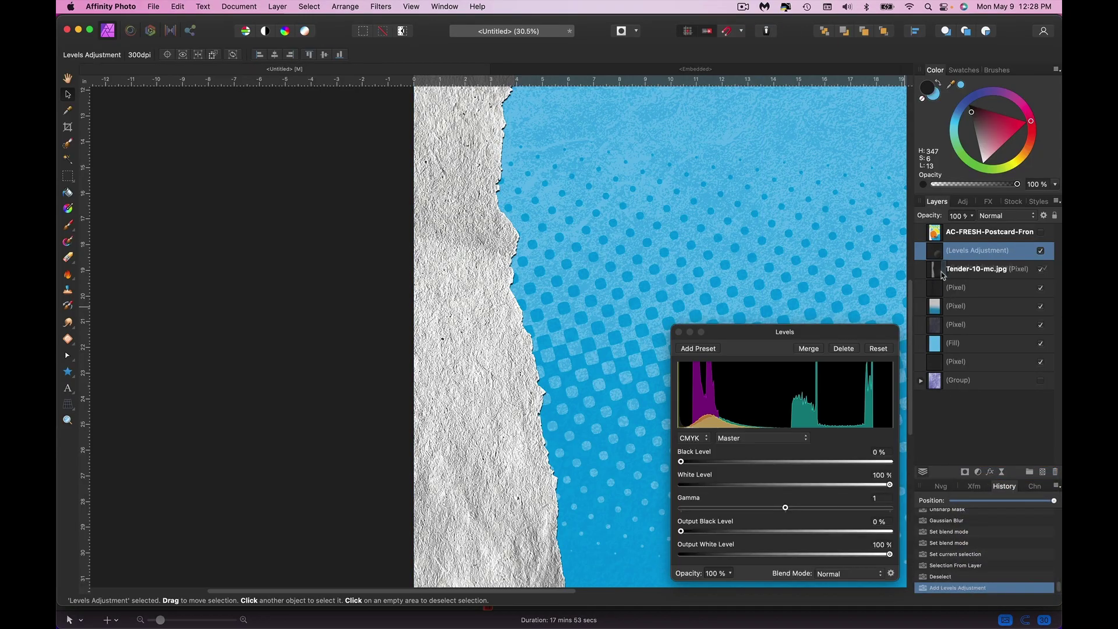
# Nest the Levels adjustment in the torn paper layer with white level 93% and gamma 1.647.
pyautogui.moveTo(935, 252); pyautogui.dragTo(940, 273)
pyautogui.moveTo(786, 508); pyautogui.dragTo(871, 485)
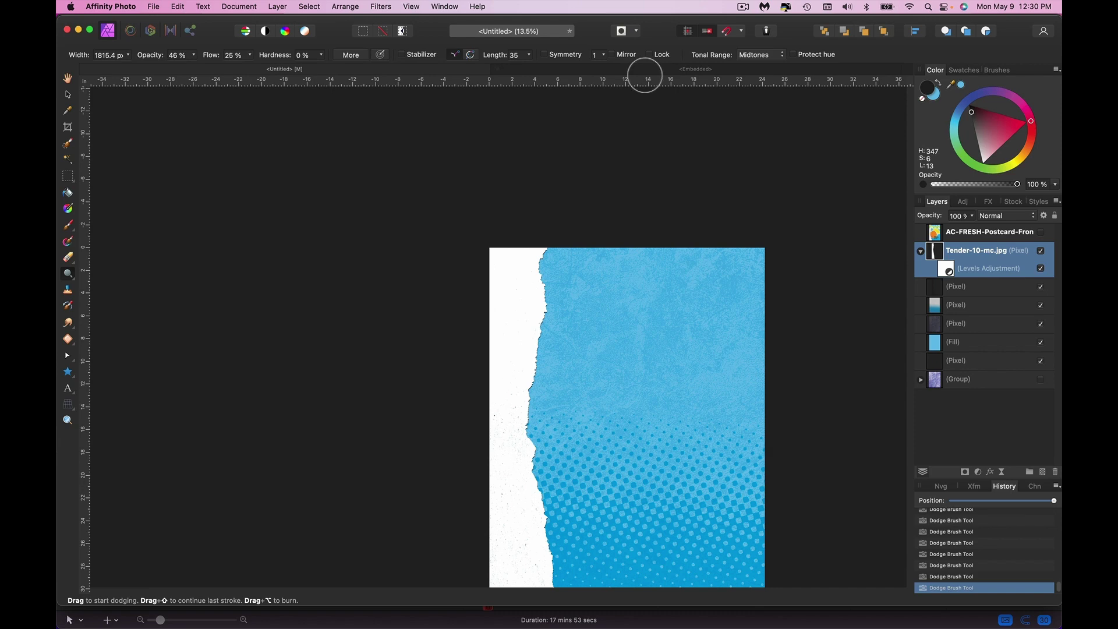
# Copy the green Fresh title group from the finished poster into the new poster.
pyautogui.click(648, 75)
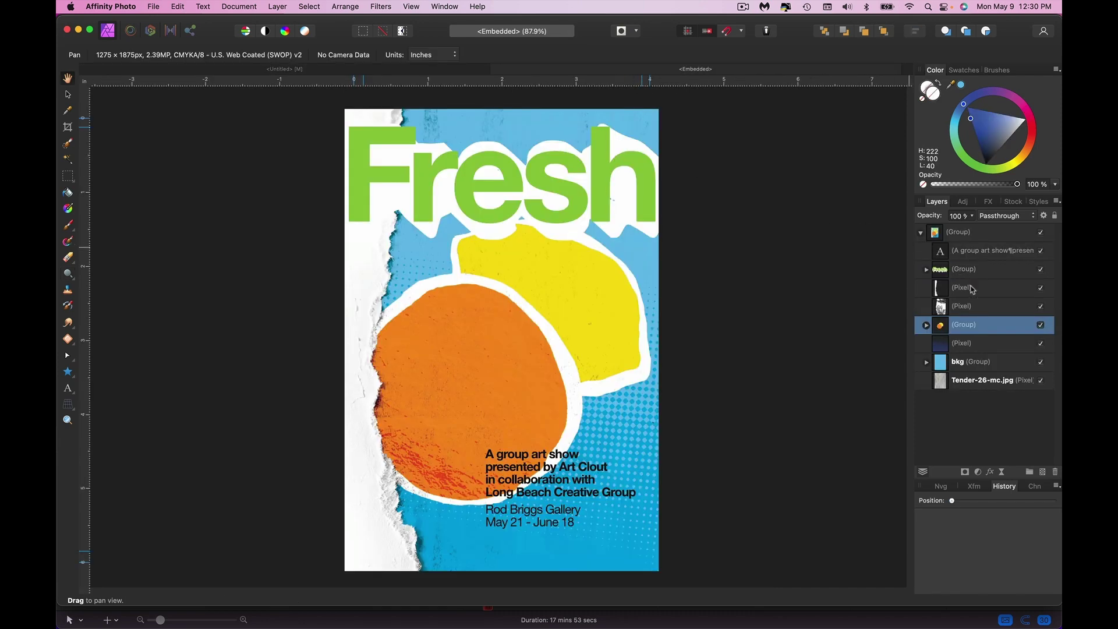
pyautogui.click(929, 274)
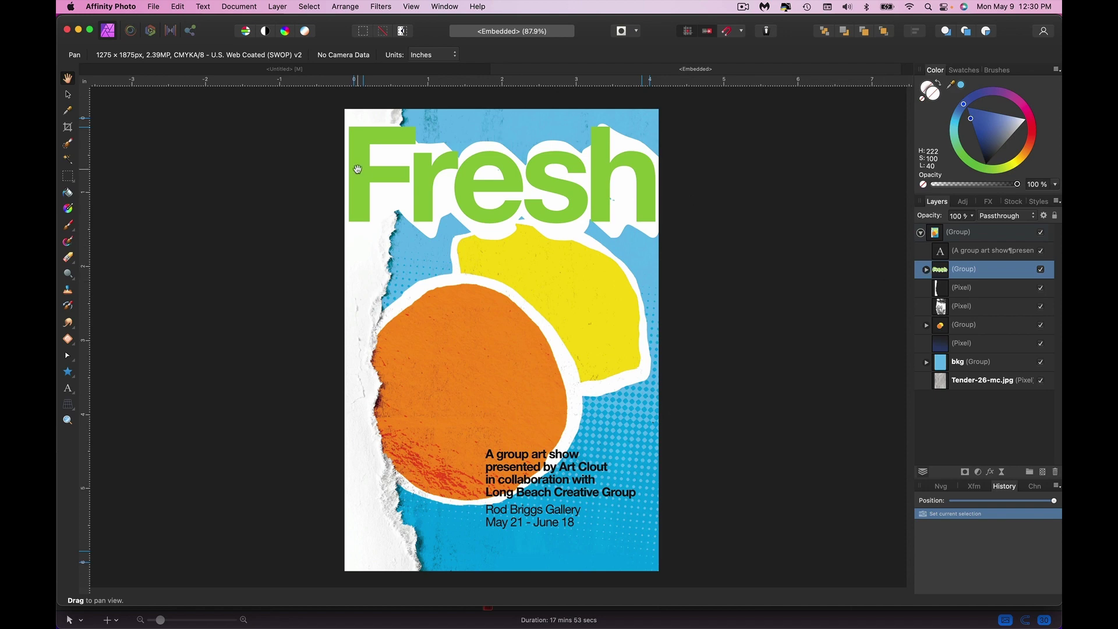
pyautogui.click(284, 69)
pyautogui.press('super+v')
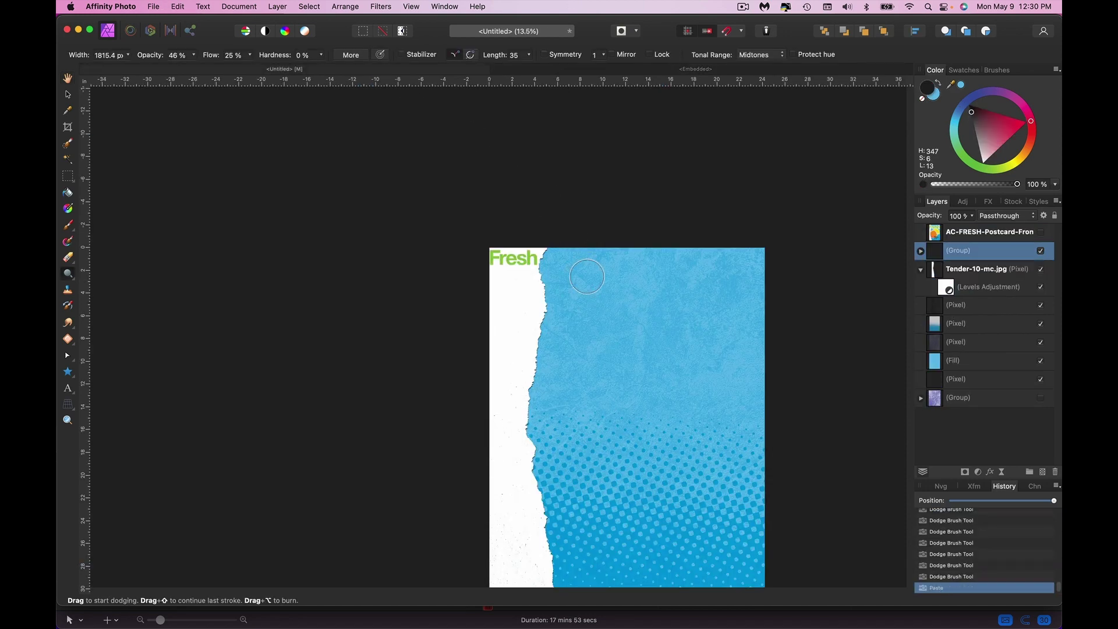
# Enlarge the Fresh title across the poster top and resize the event text near the bottom.
pyautogui.press('v')
pyautogui.moveTo(540, 267); pyautogui.dragTo(774, 353)
pyautogui.moveTo(641, 303); pyautogui.dragTo(647, 320)
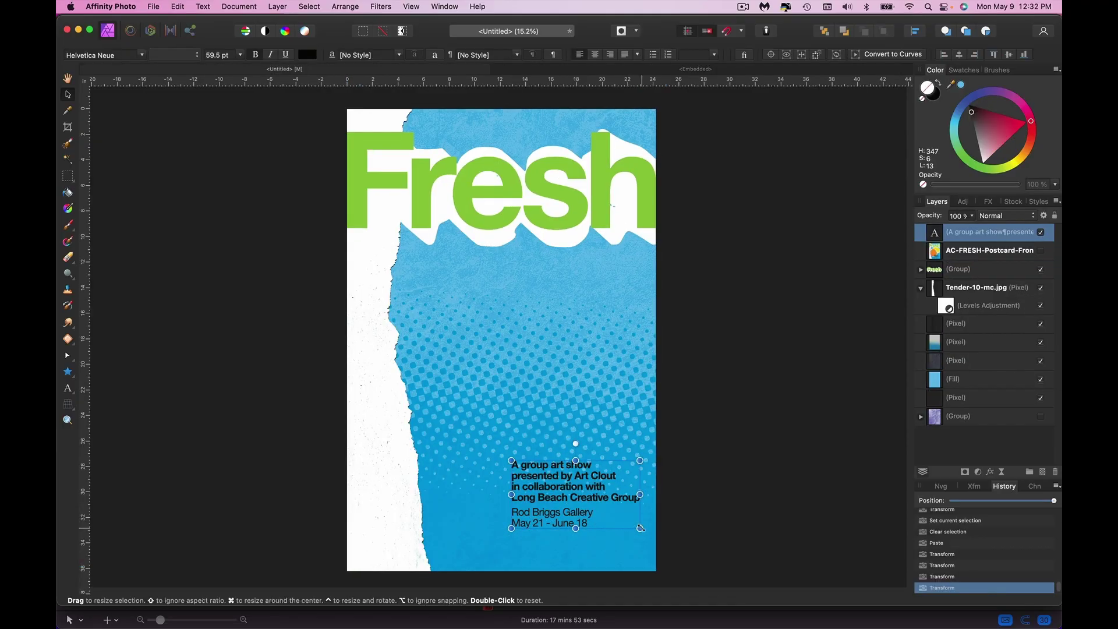
pyautogui.moveTo(579, 542); pyautogui.dragTo(614, 515)
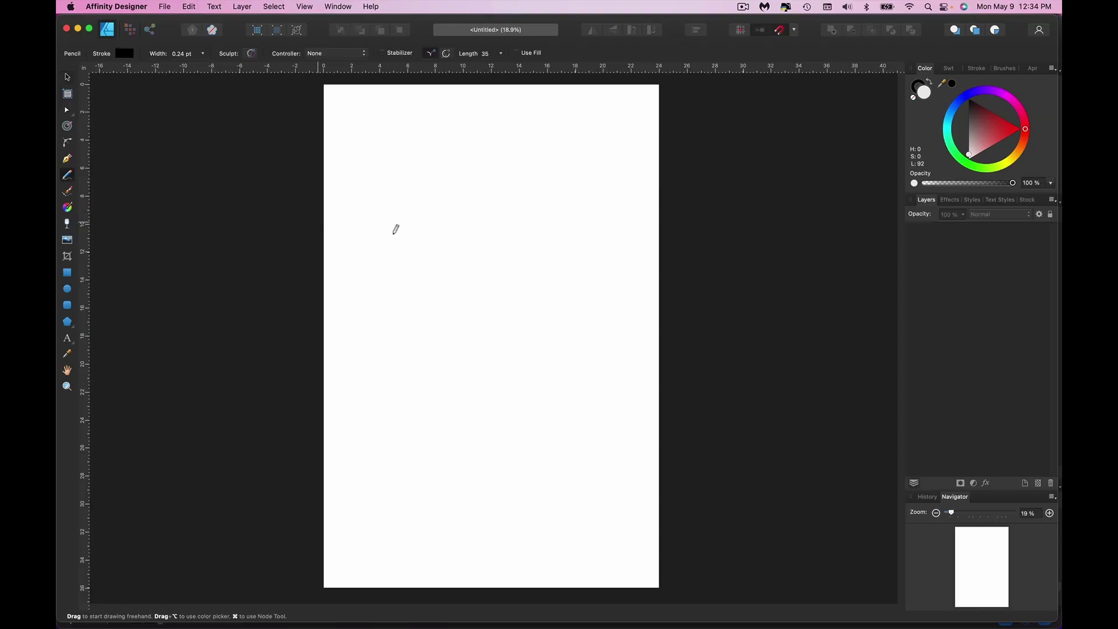
# Scroll to view the orange blob placed over the blue halftone area.
pyautogui.scroll(2, 395, 230)
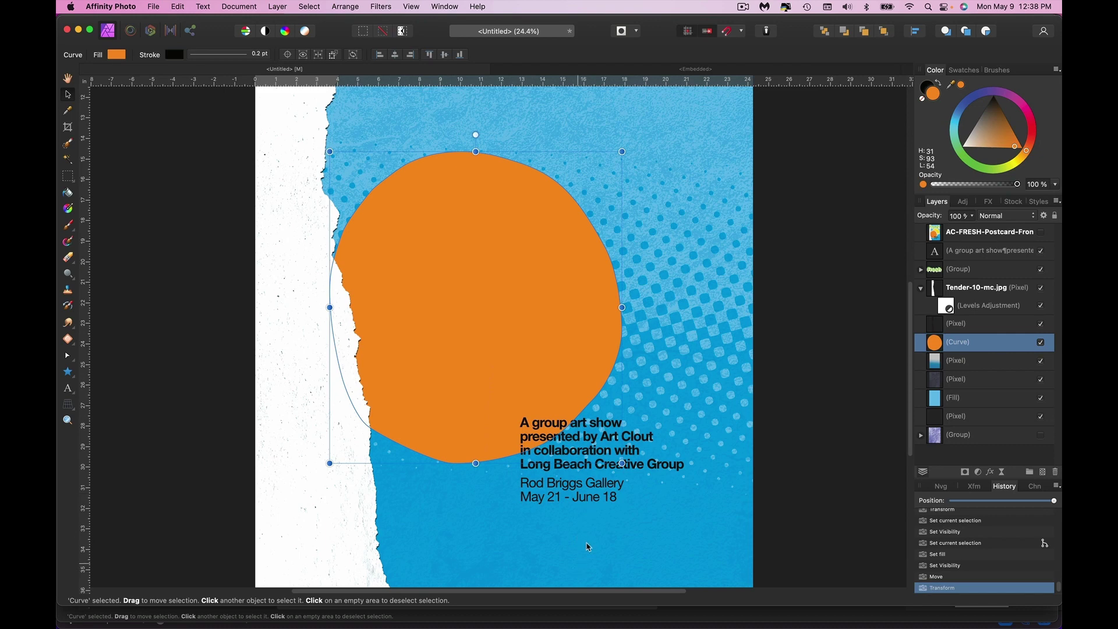
# Duplicate the orange circle to make the copy for its white border.
pyautogui.click(616, 483)
pyautogui.scroll(-3, 615, 484)
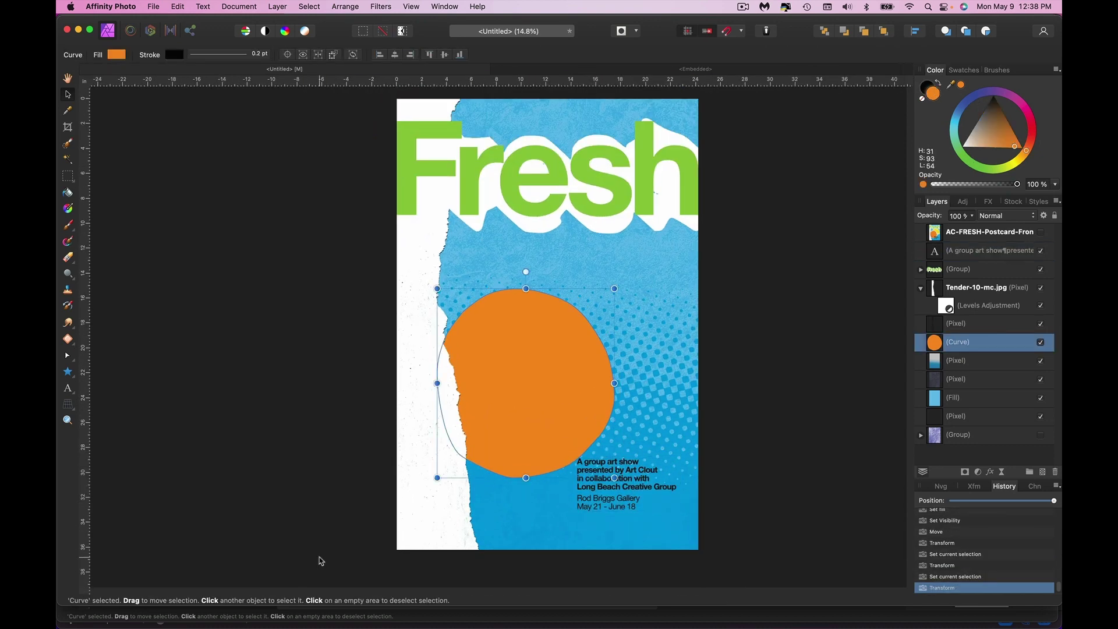
pyautogui.press('super+j')
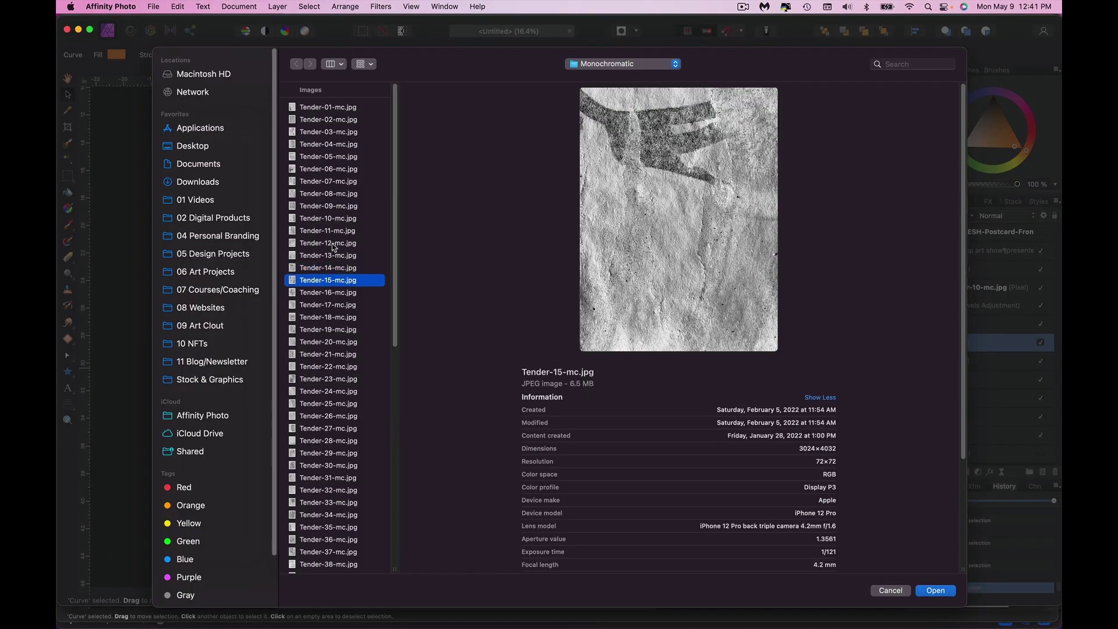
pyautogui.press('Down')
pyautogui.press('Down')
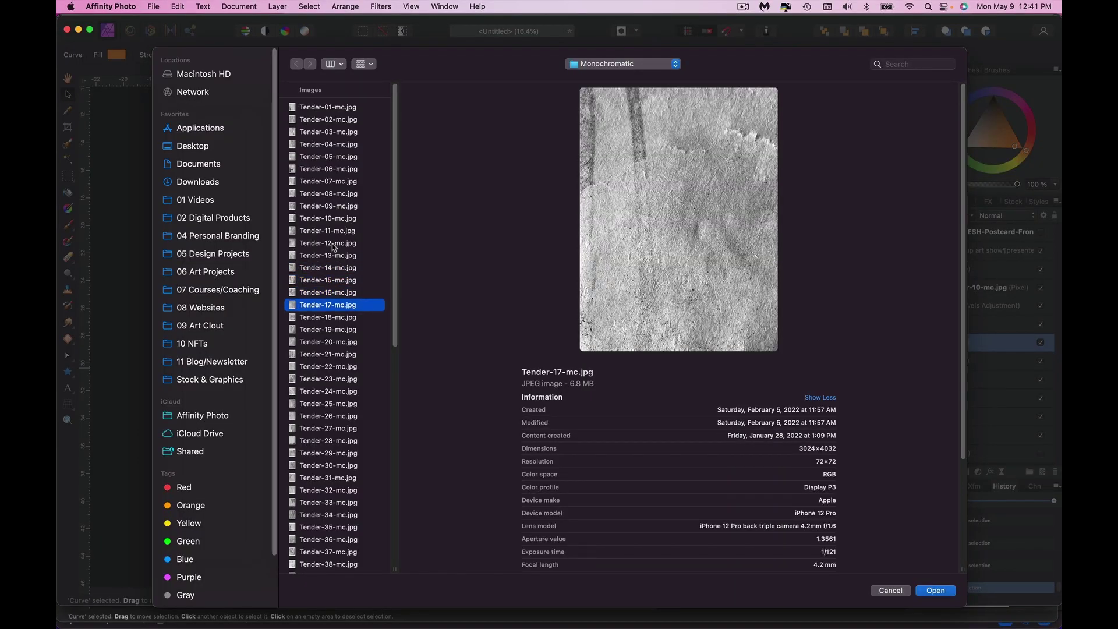
# Preview the texture files and place Tender-26-mc.jpg into the poster.
pyautogui.press('Down')
pyautogui.press('Down')
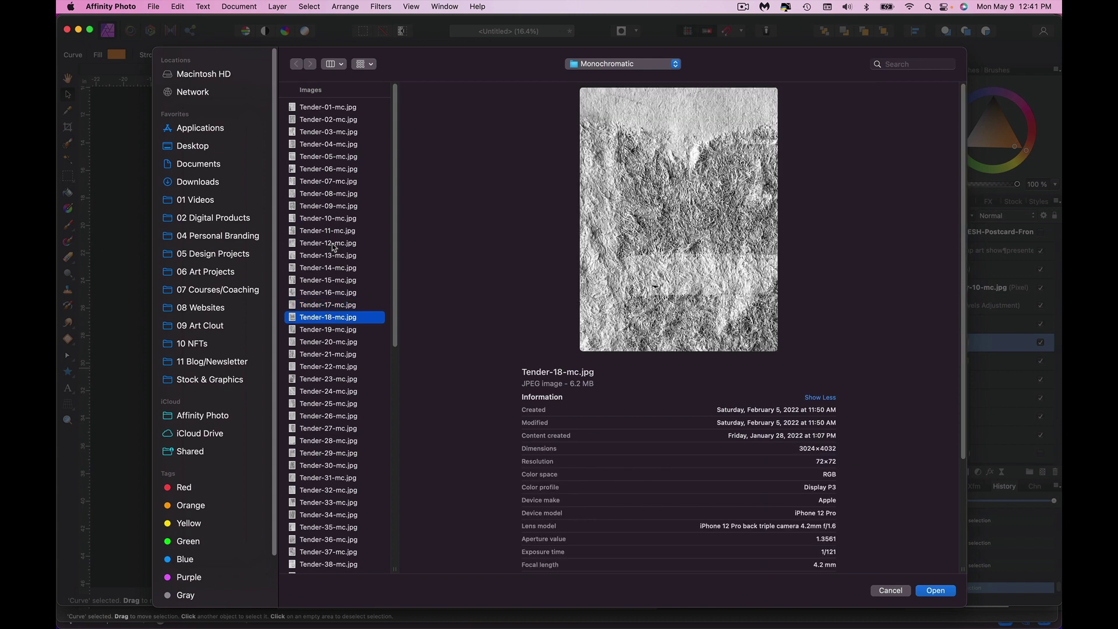
pyautogui.press('Down')
pyautogui.press('Down')
pyautogui.press('Down')
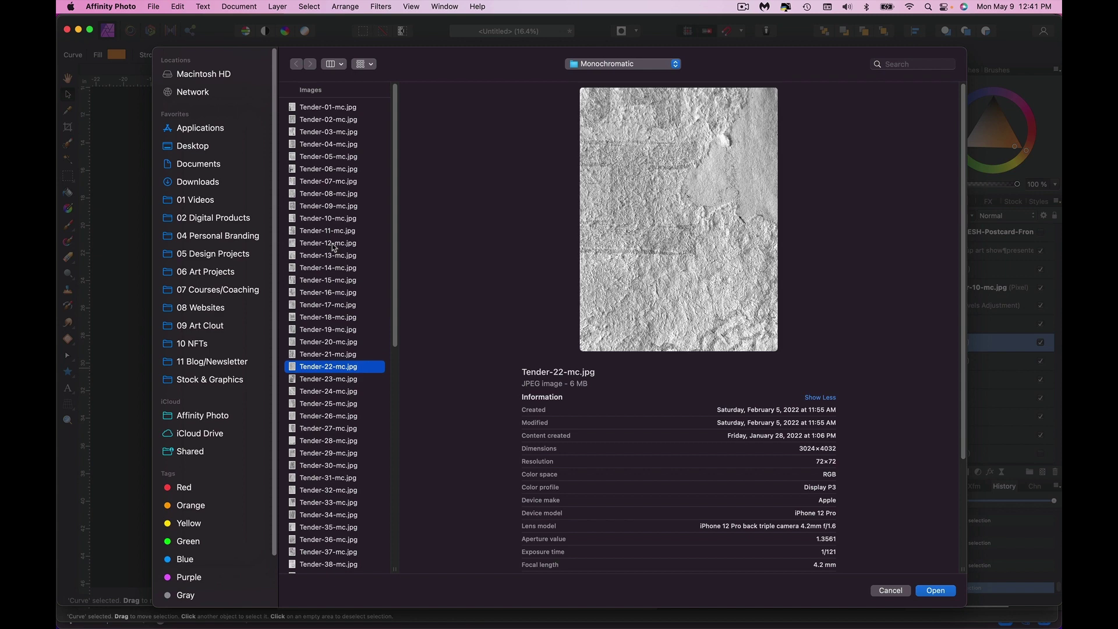
pyautogui.press('Down')
pyautogui.press('Down')
pyautogui.press('Down')
pyautogui.press('Down')
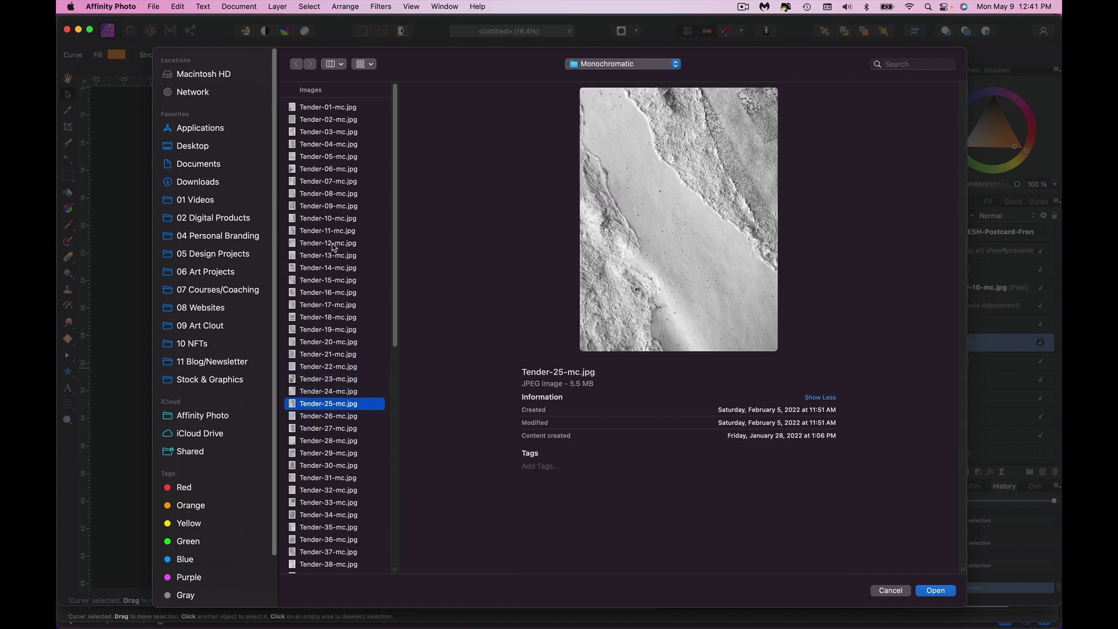
pyautogui.press('Return')
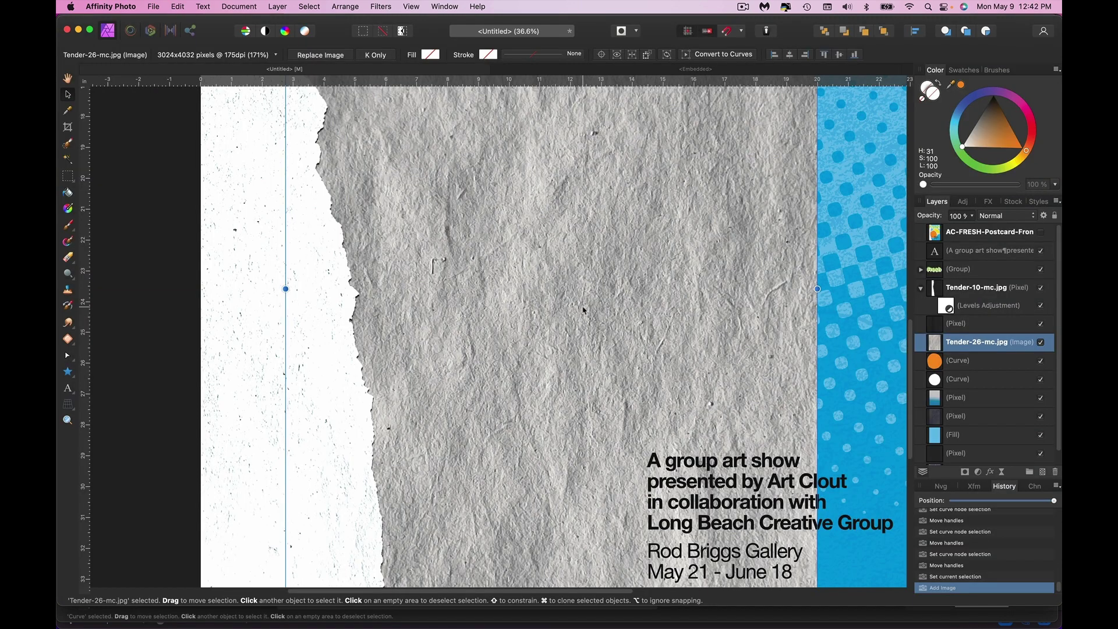
# Nest a Levels adjustment in the texture and set its blend mode to Color Burn.
pyautogui.press('super+l')
pyautogui.press('super+bracketleft')
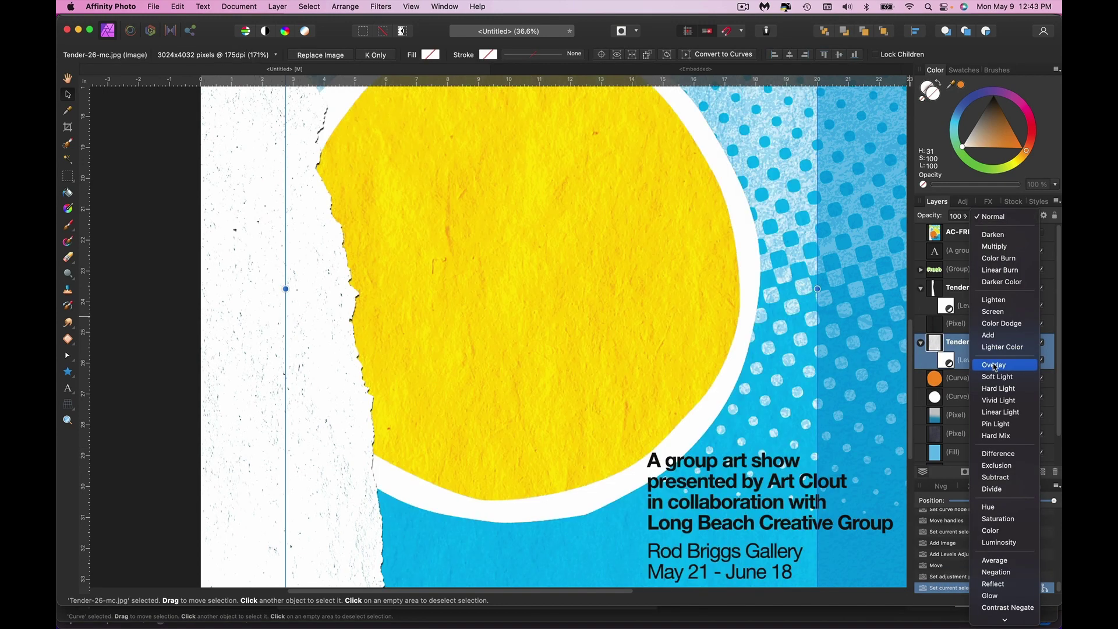
pyautogui.click(998, 362)
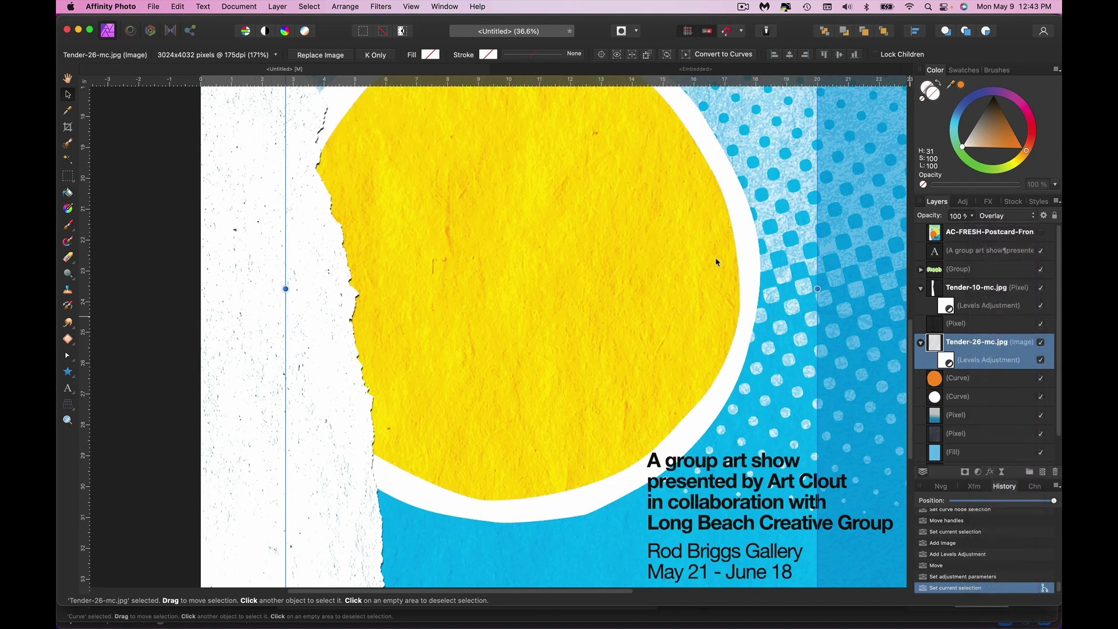
pyautogui.scroll(-3, 637, 274)
pyautogui.scroll(3, 637, 286)
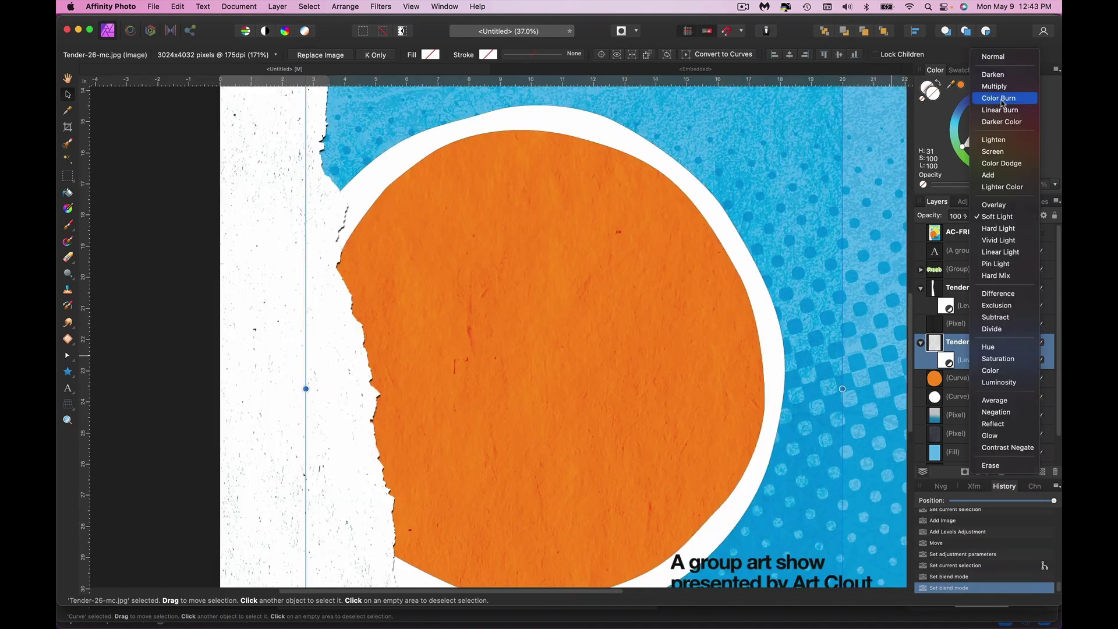
pyautogui.click(941, 95)
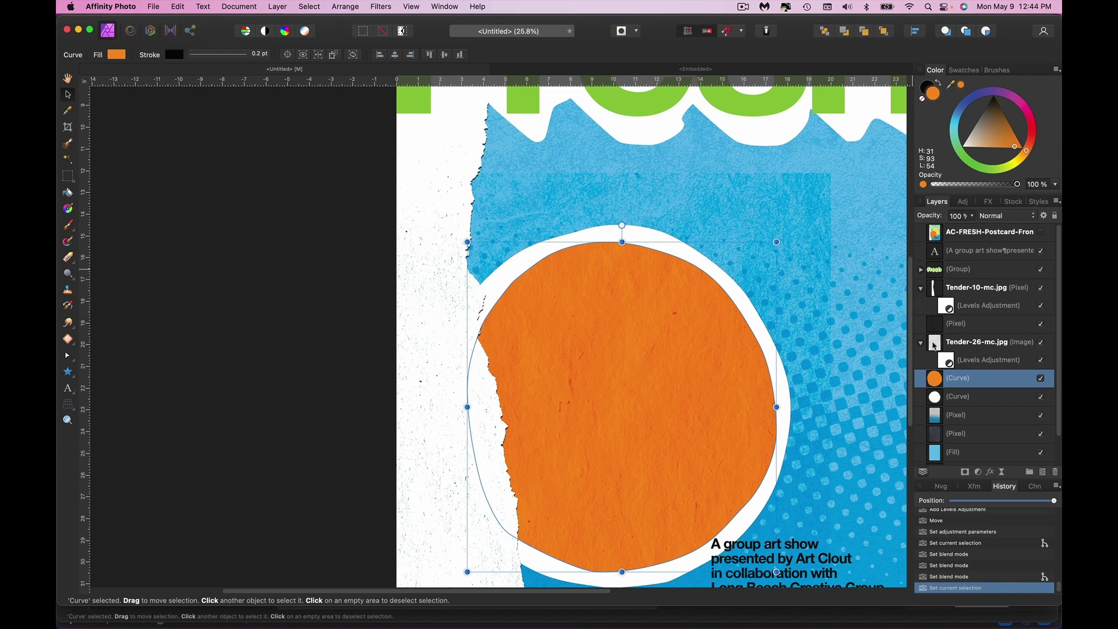
pyautogui.click(933, 344)
# Duplicate and hide the Tender-26 texture, then mask the original to the orange circle's shape.
pyautogui.press('super+j')
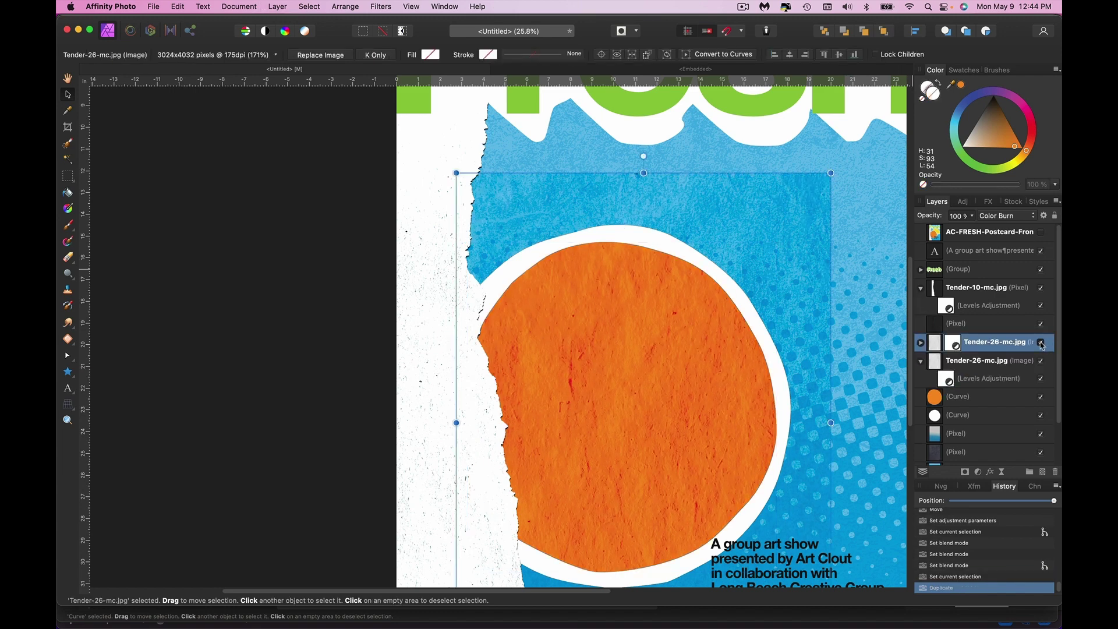
pyautogui.click(1042, 346)
pyautogui.click(940, 367)
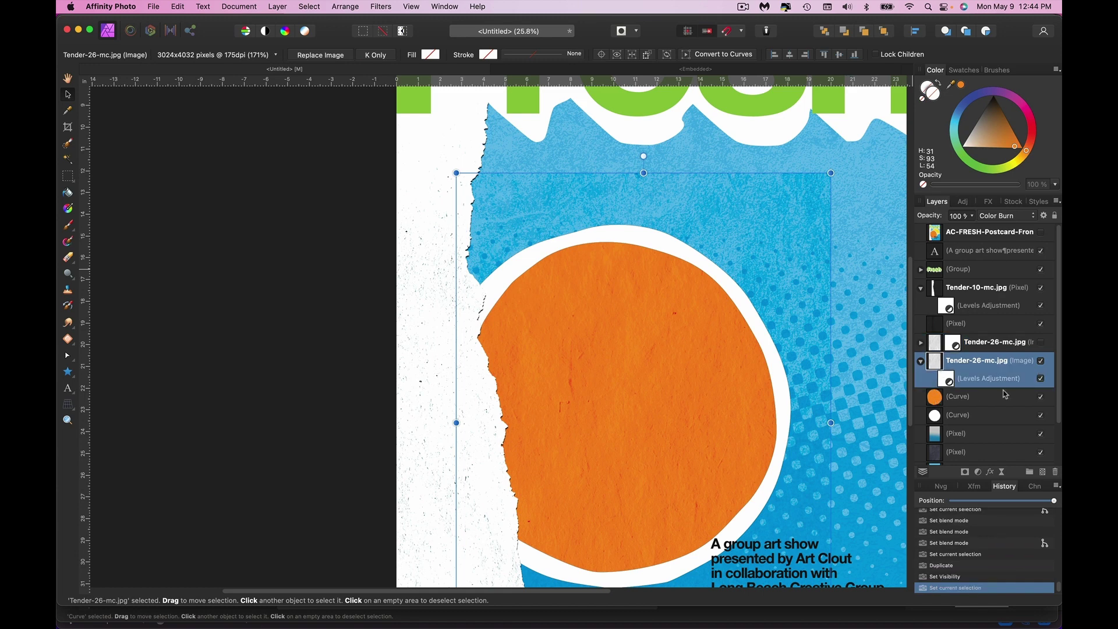
pyautogui.keyDown('super'); pyautogui.click(935, 397); pyautogui.keyUp('super')
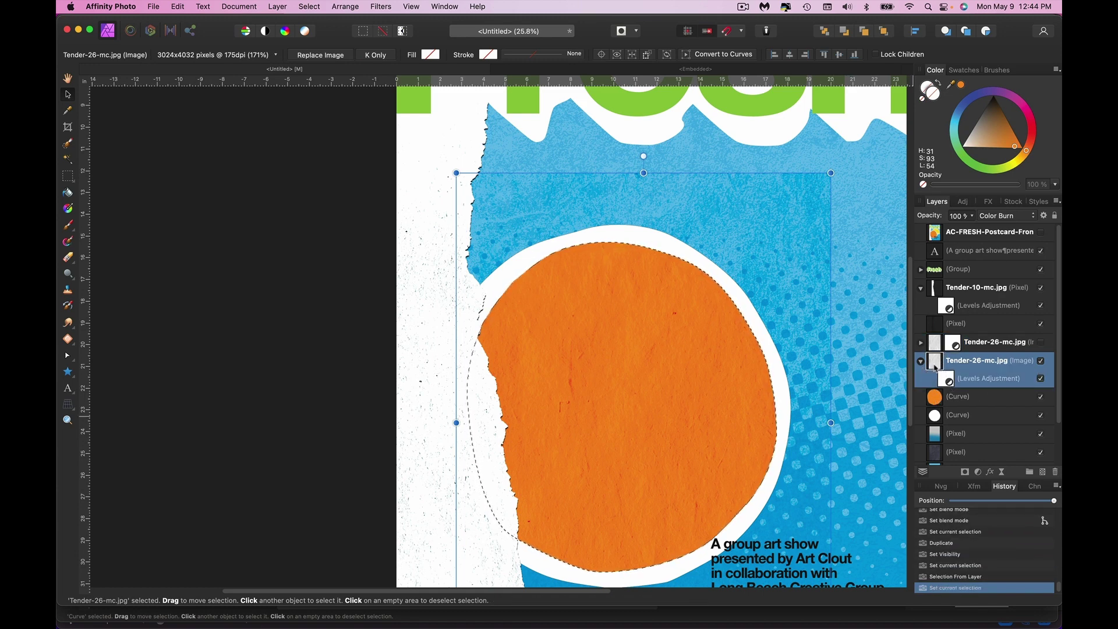
pyautogui.click(965, 473)
pyautogui.moveTo(935, 361); pyautogui.dragTo(938, 386)
pyautogui.scroll(5, 745, 371)
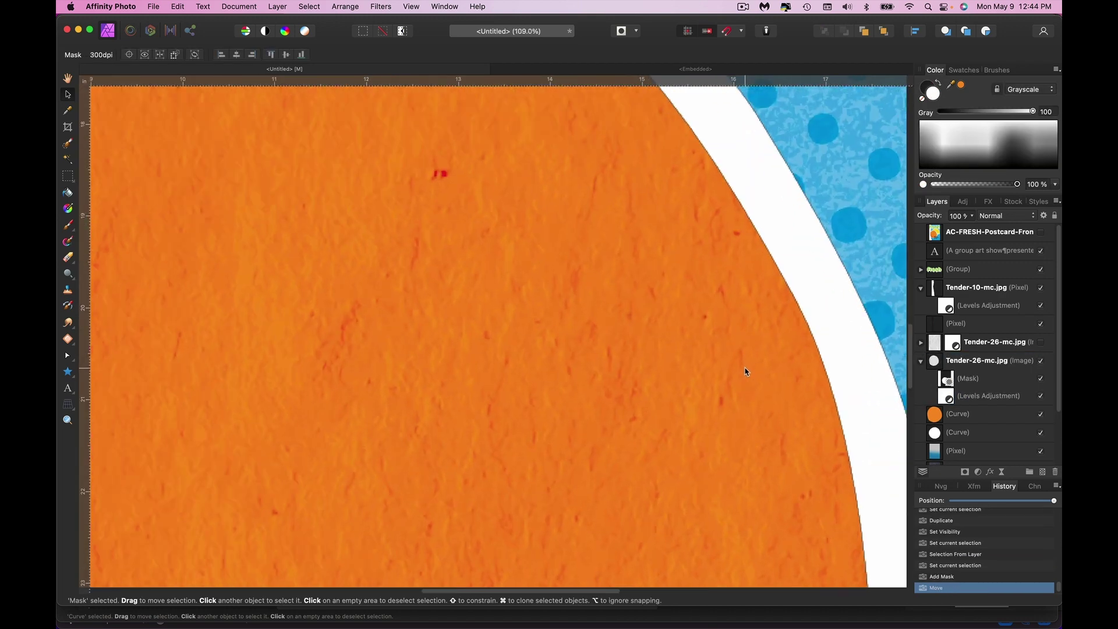
pyautogui.press('super+d')
pyautogui.scroll(7, 839, 343)
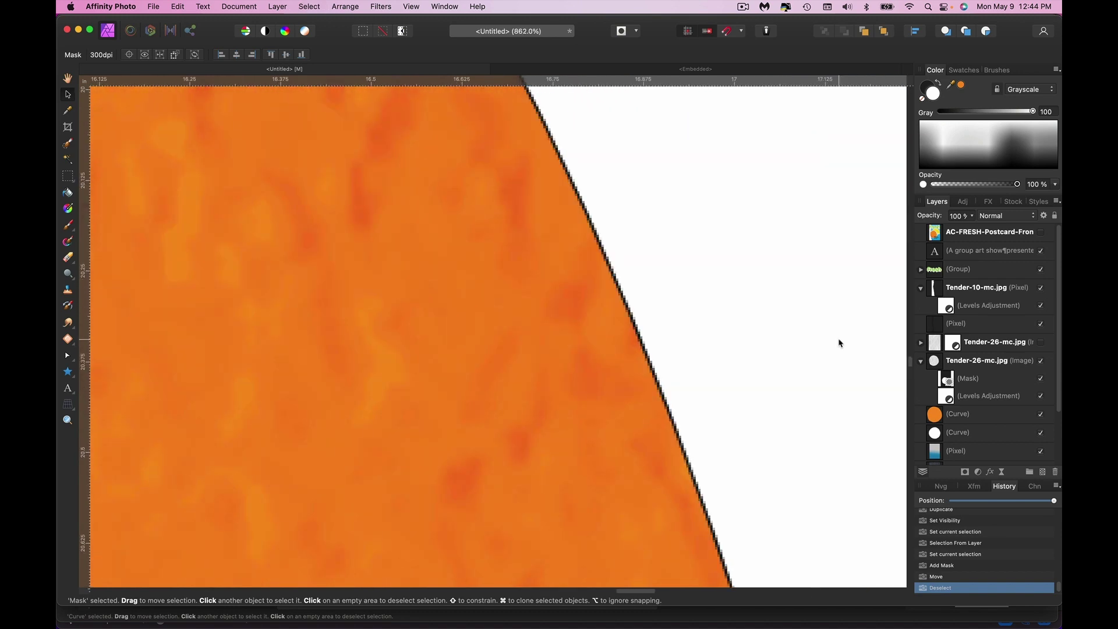
pyautogui.click(745, 357)
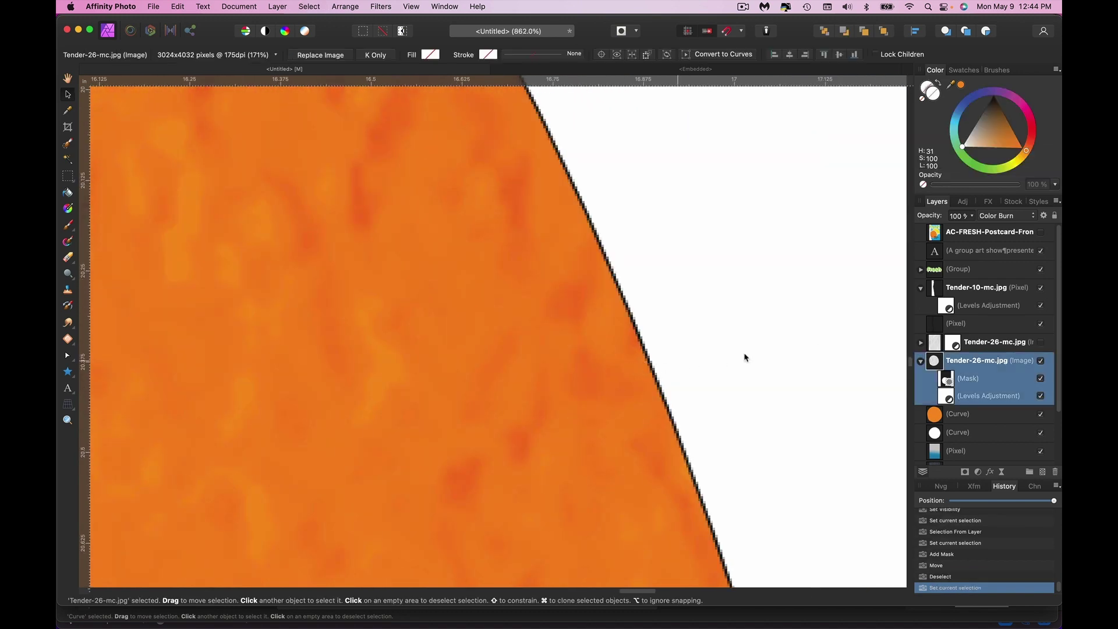
# Remove the outlines from the orange circle and the white ring shape.
pyautogui.click(934, 417)
pyautogui.click(926, 86)
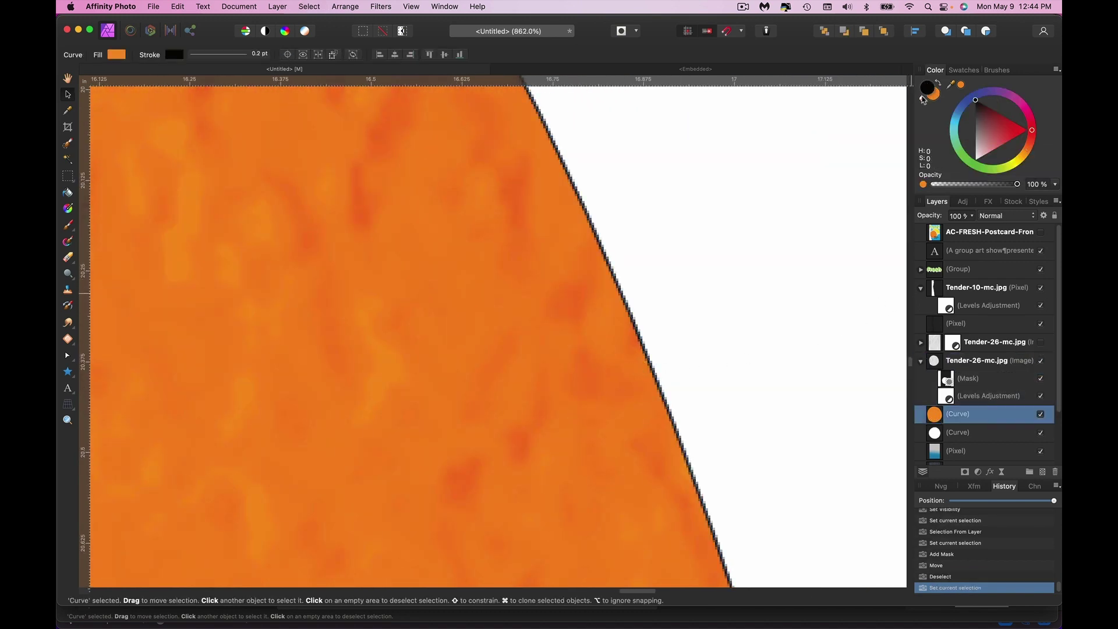
pyautogui.click(922, 98)
pyautogui.click(946, 432)
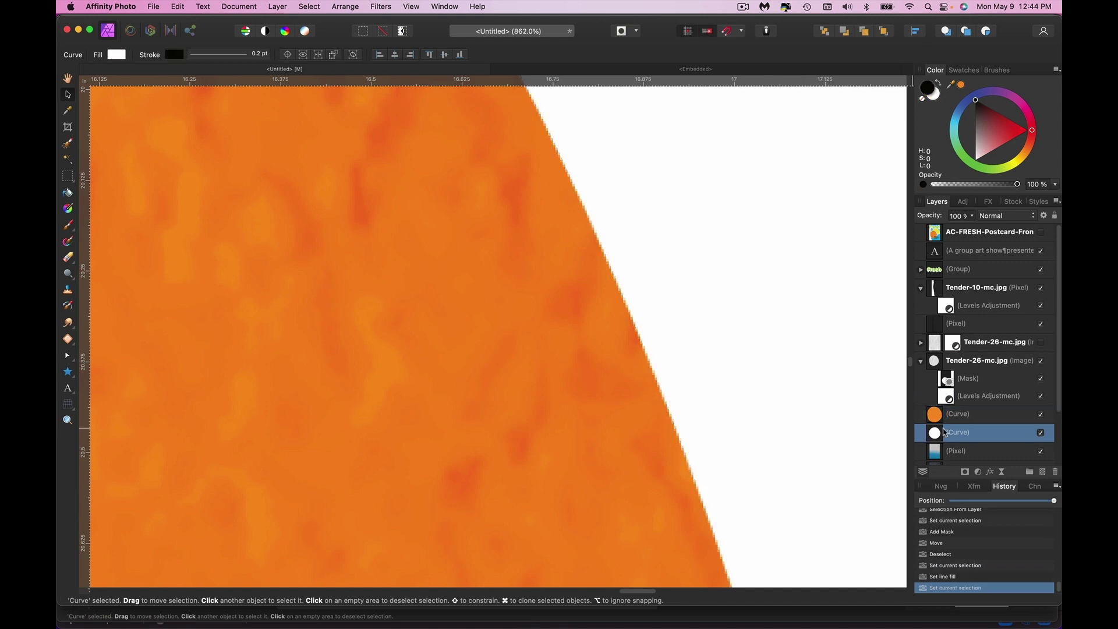
pyautogui.hscroll(10, 862, 385)
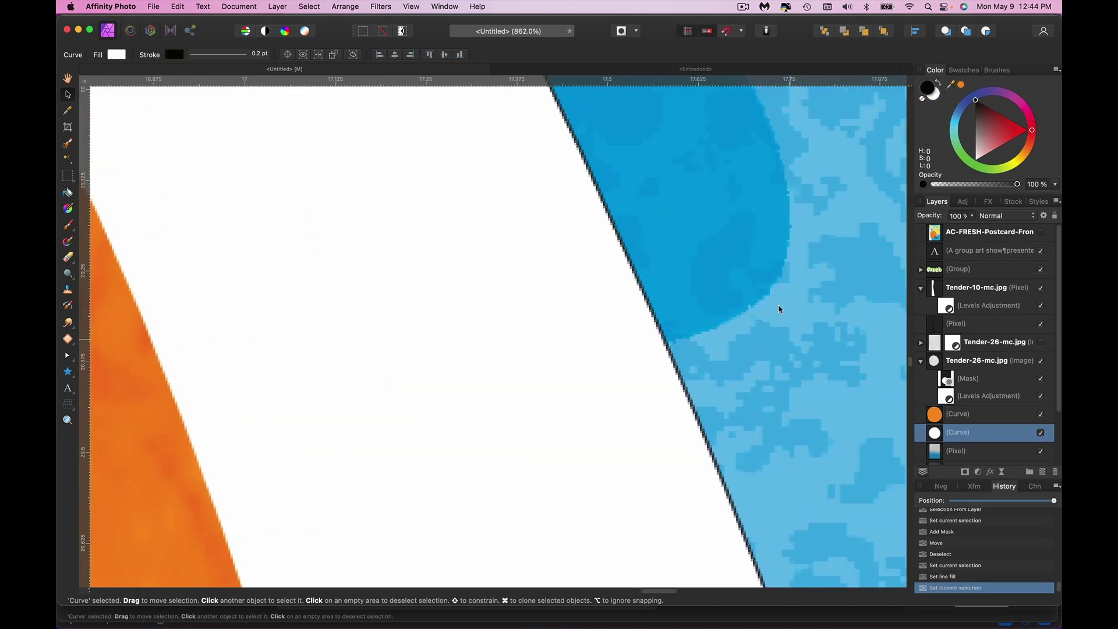
pyautogui.click(922, 99)
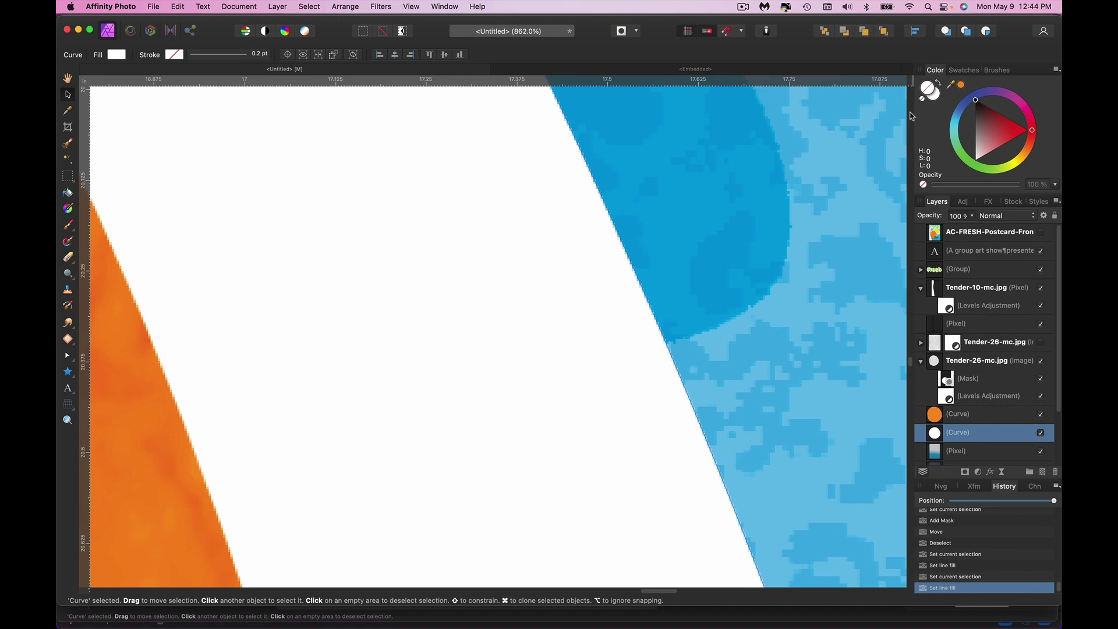
pyautogui.scroll(-10, 489, 281)
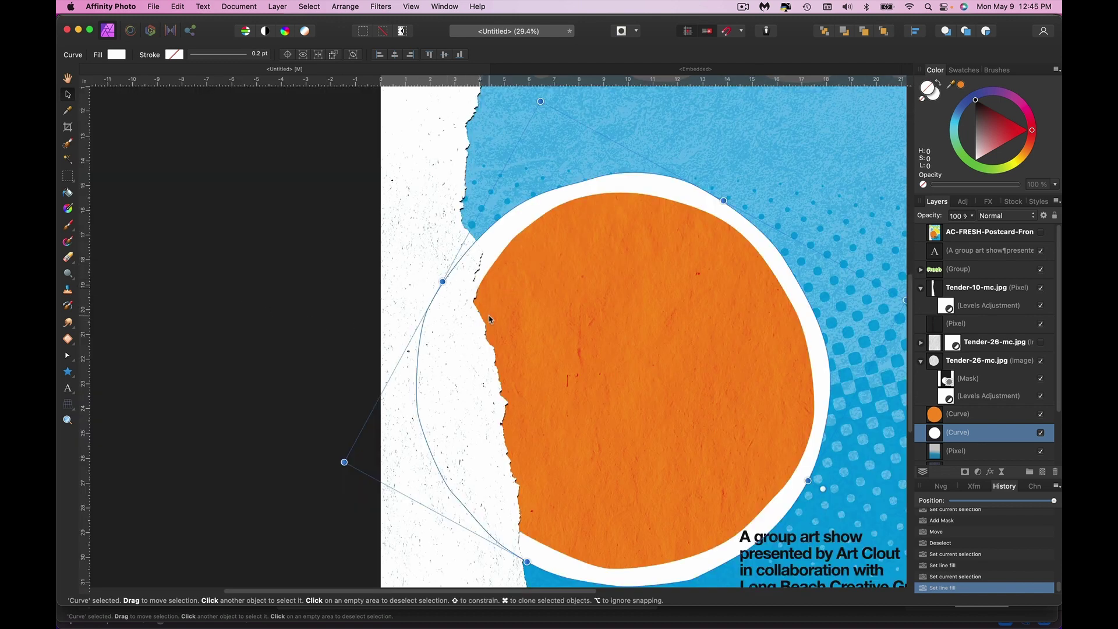
pyautogui.scroll(-5, 806, 316)
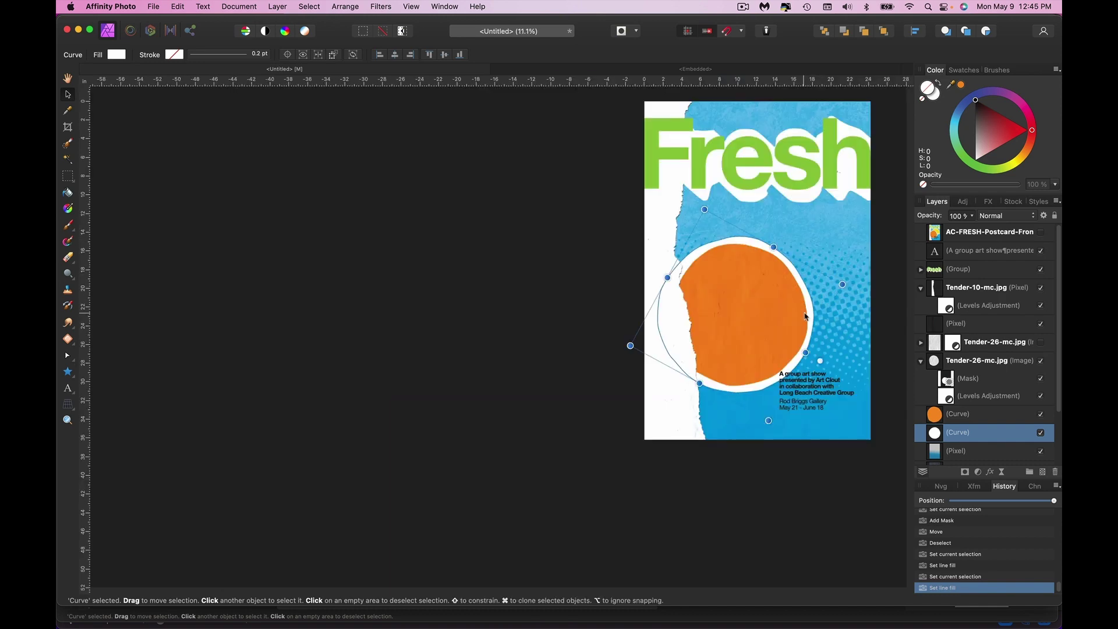
pyautogui.click(938, 360)
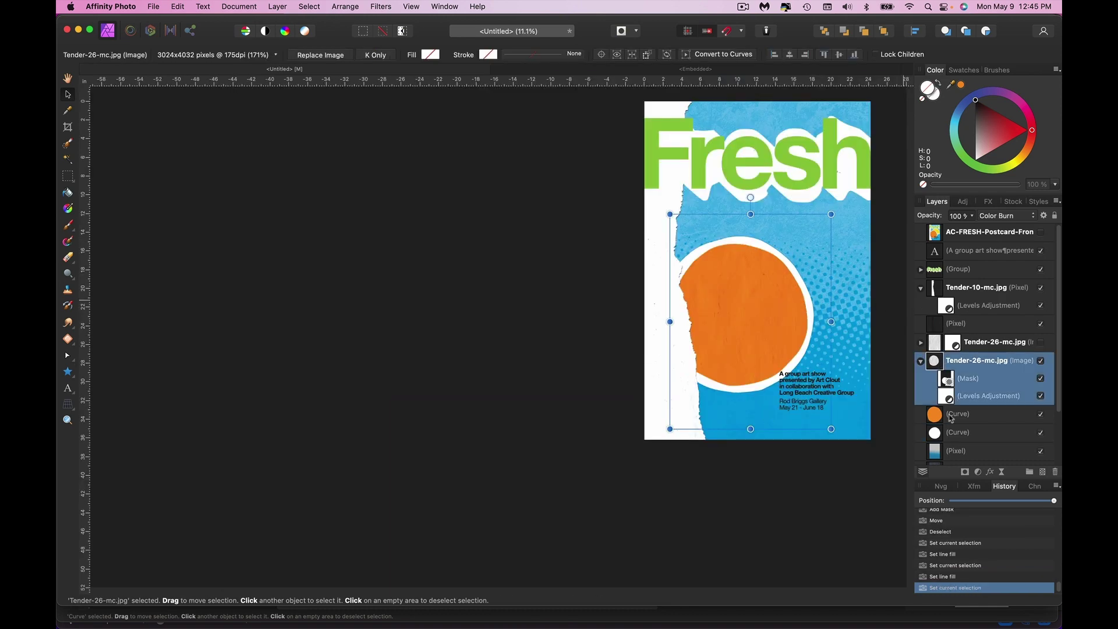
# Group the orange circle, white ring and Tender-26 texture, then move the texture below the group.
pyautogui.keyDown('shift'); pyautogui.click(947, 433); pyautogui.keyUp('shift')
pyautogui.press('super+g')
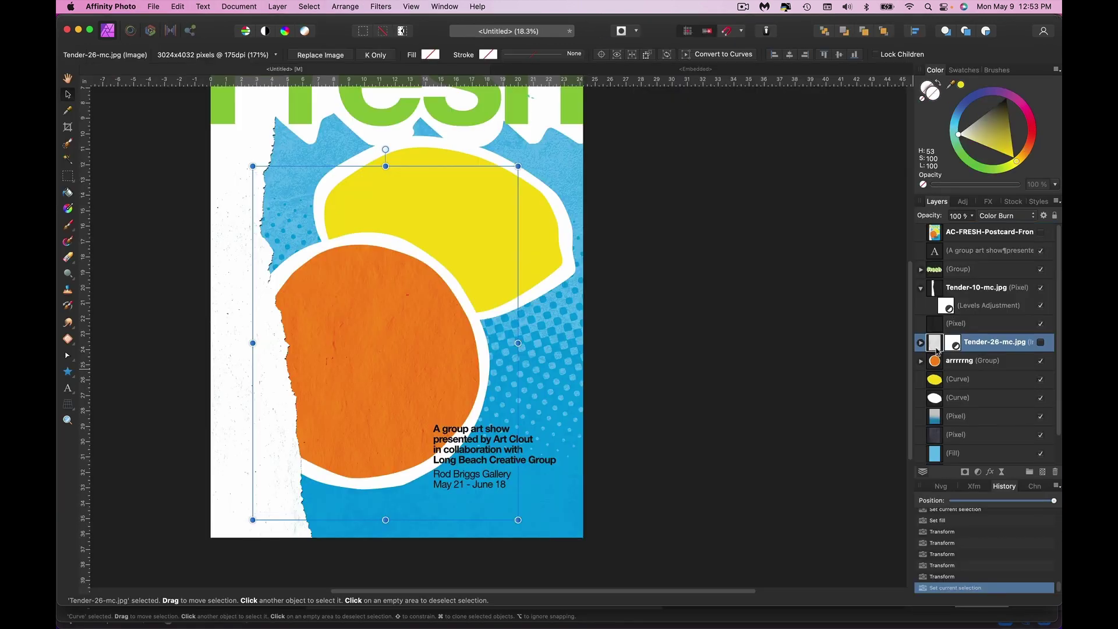
pyautogui.moveTo(936, 372); pyautogui.dragTo(936, 373)
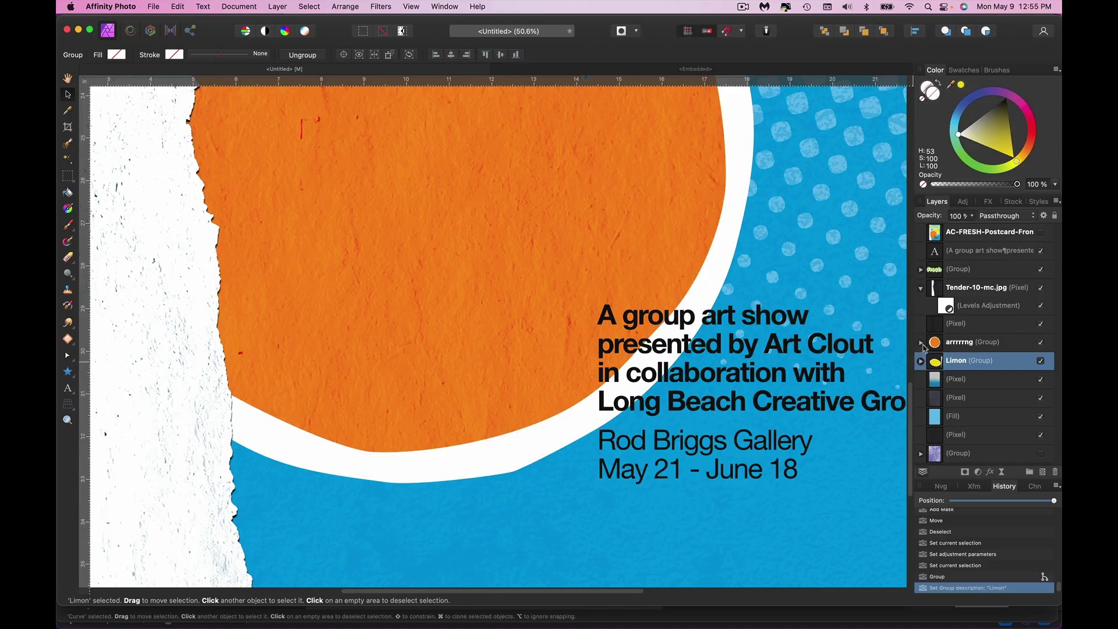
# Paint shading on a new pixel layer above the orange circle inside its group.
pyautogui.click(921, 343)
pyautogui.click(964, 380)
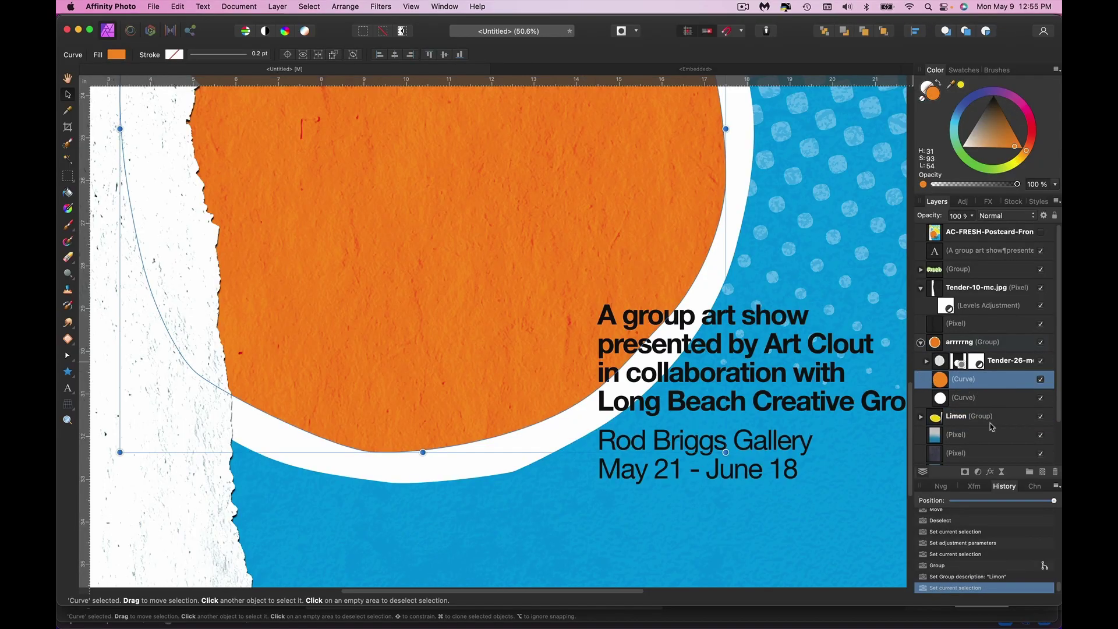
pyautogui.click(1043, 472)
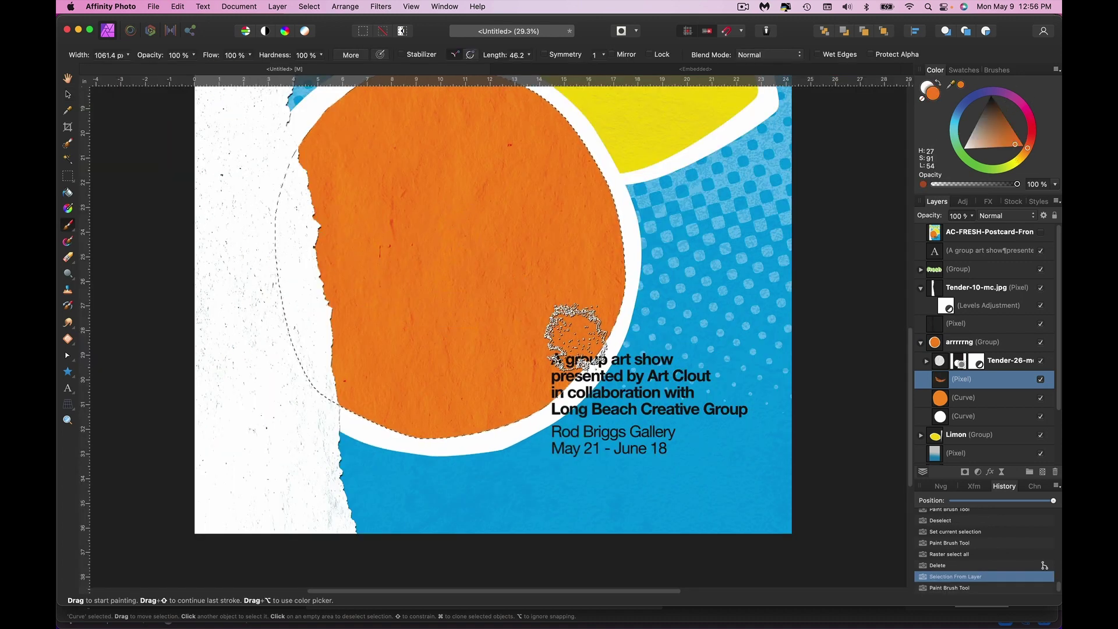
pyautogui.moveTo(487, 394); pyautogui.dragTo(350, 431)
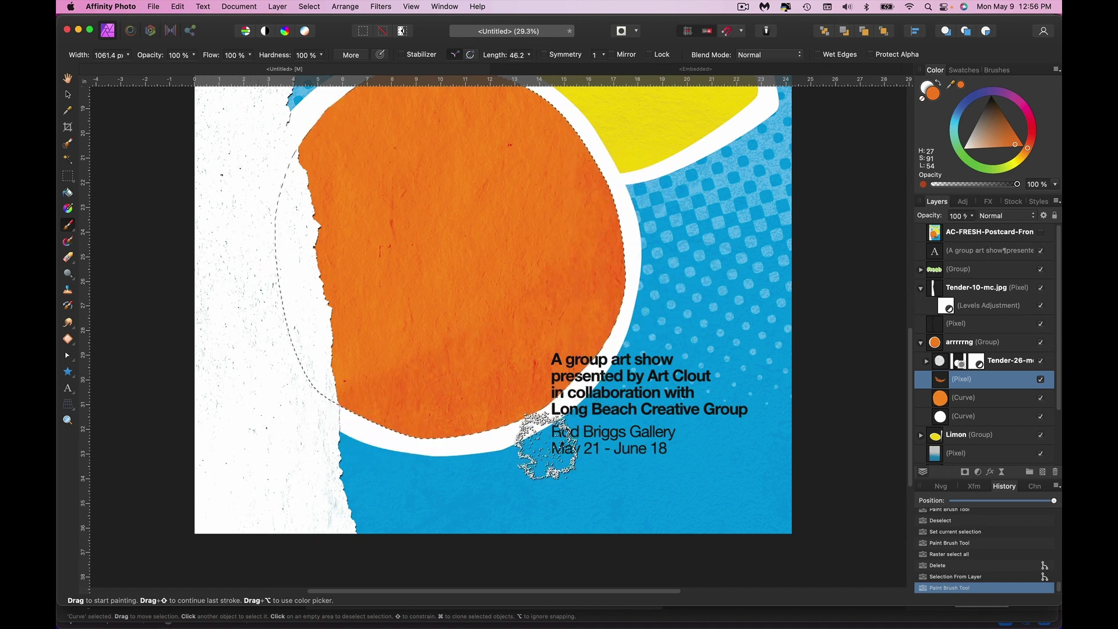
pyautogui.moveTo(583, 356); pyautogui.dragTo(624, 274)
pyautogui.moveTo(396, 425); pyautogui.dragTo(303, 361)
# Set the shading layer to Darker Color and soften it with a painted mask.
pyautogui.click(1008, 215)
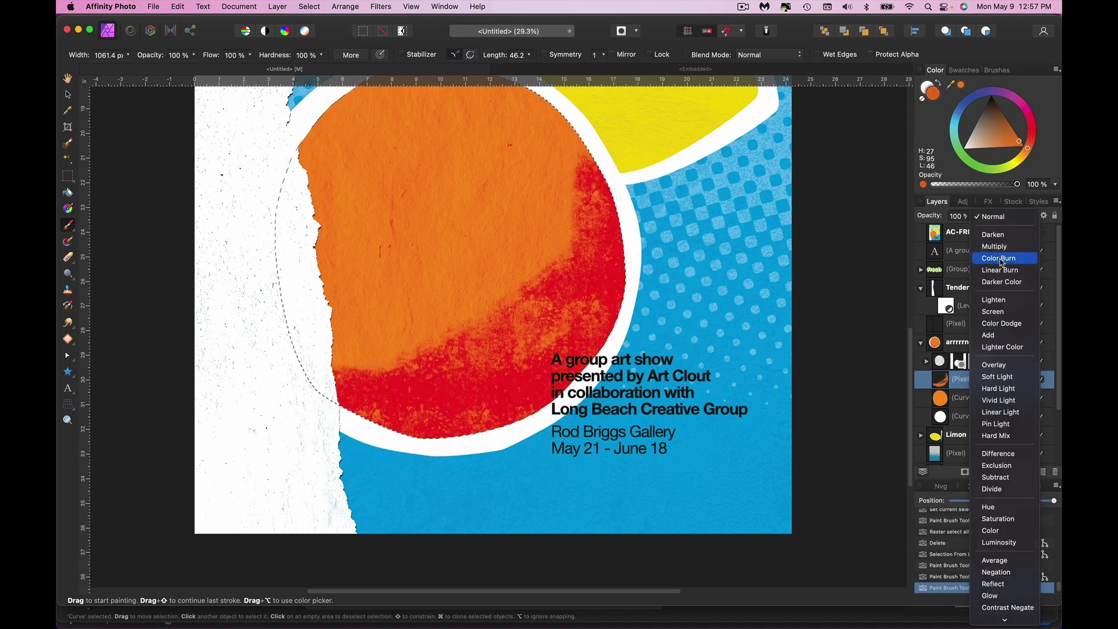
pyautogui.click(1002, 282)
pyautogui.scroll(3, 369, 349)
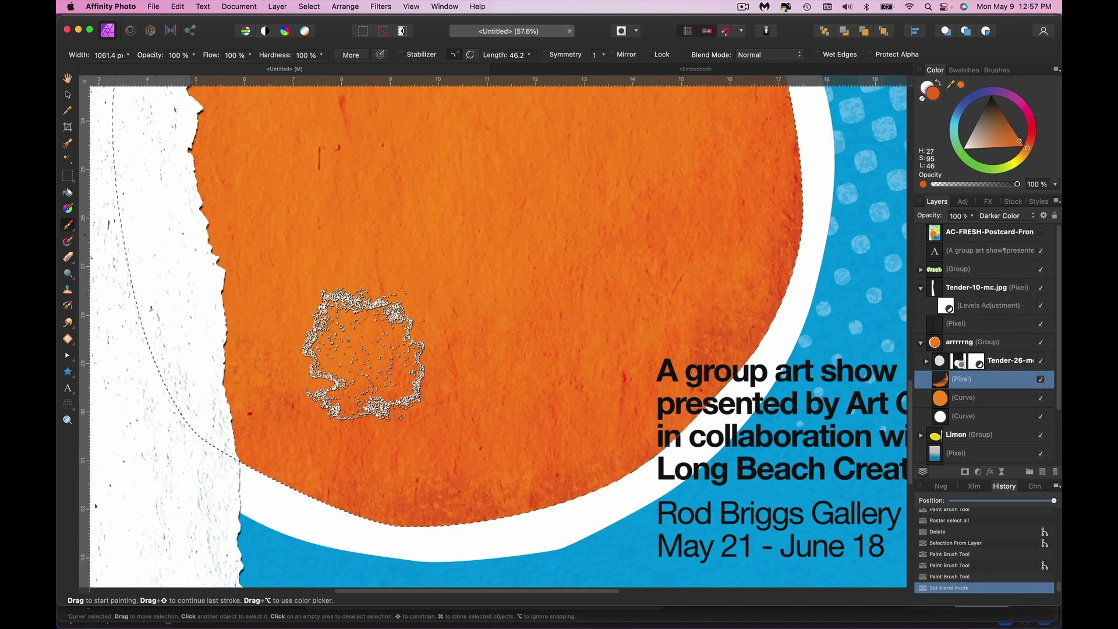
pyautogui.click(931, 379)
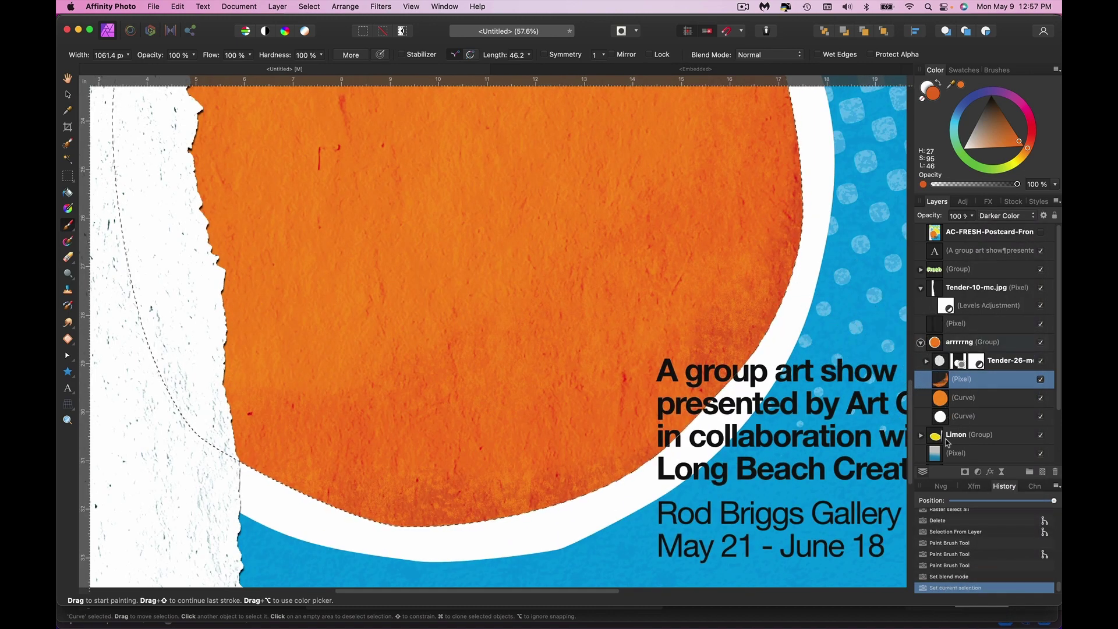
pyautogui.click(965, 472)
pyautogui.scroll(-3, 487, 462)
pyautogui.moveTo(487, 462)
pyautogui.mouseDown()
pyautogui.moveTo(581, 399)
pyautogui.moveTo(541, 459)
pyautogui.moveTo(489, 478)
pyautogui.moveTo(455, 380)
pyautogui.moveTo(542, 370)
pyautogui.mouseUp()
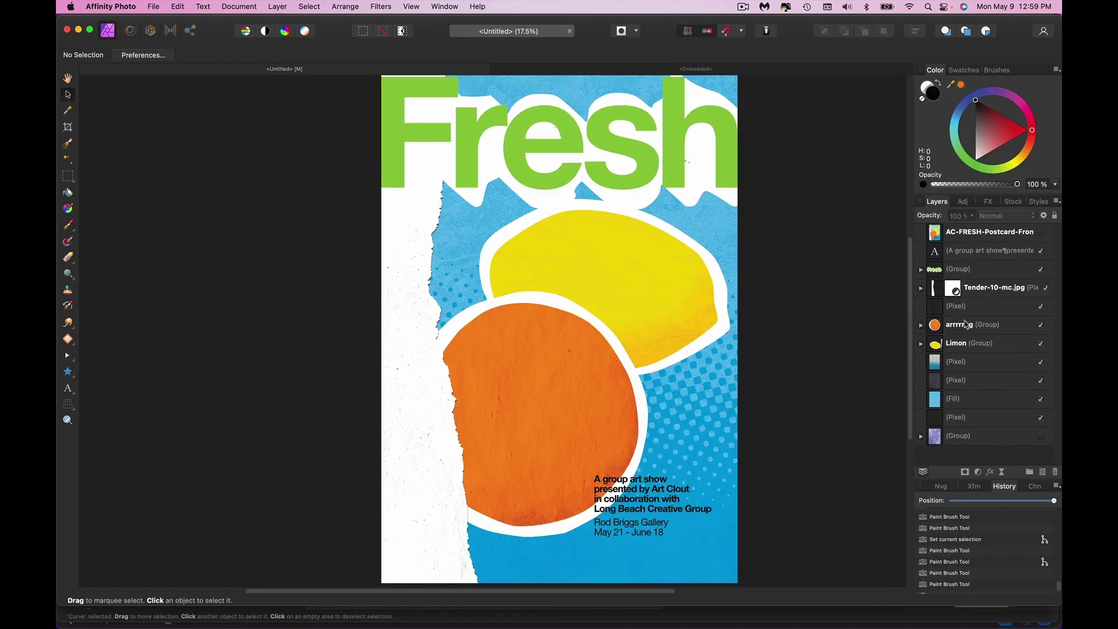
pyautogui.click(967, 324)
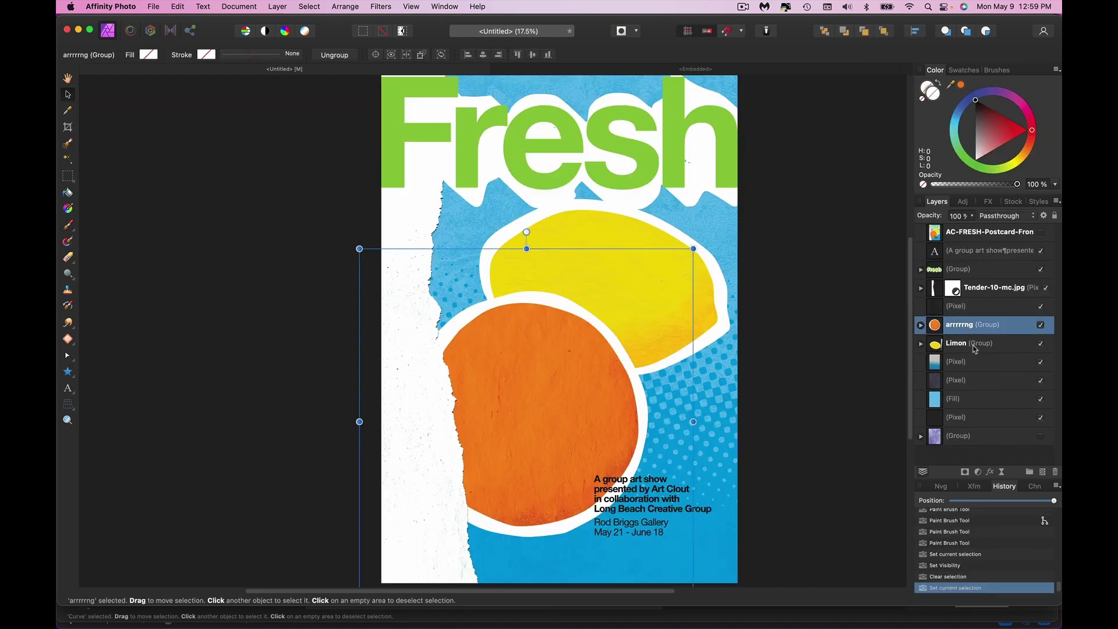
# Select the orange and Limon groups, drag them into place and nudge them slightly right.
pyautogui.keyDown('shift'); pyautogui.click(975, 344); pyautogui.keyUp('shift')
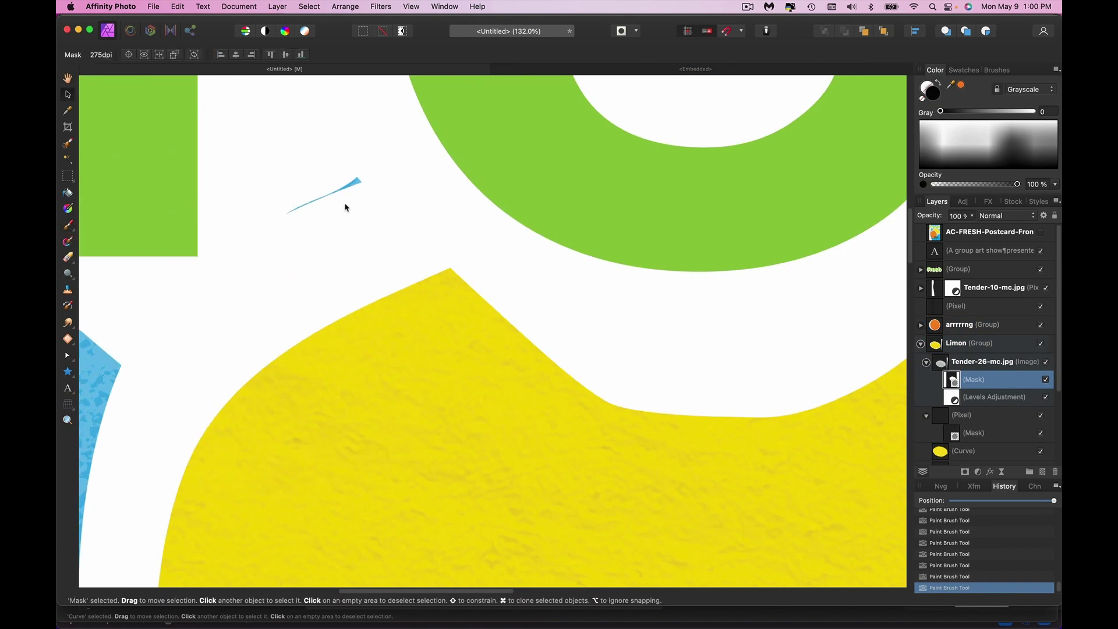
pyautogui.scroll(-5, 412, 270)
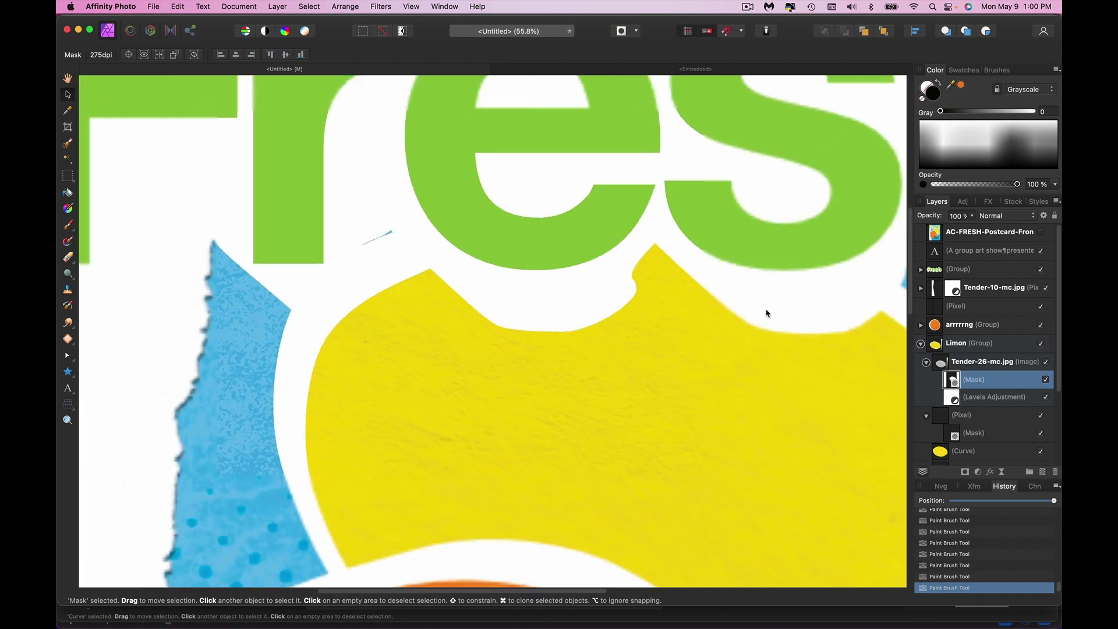
pyautogui.click(970, 343)
pyautogui.keyDown('shift'); pyautogui.click(961, 325); pyautogui.keyUp('shift')
pyautogui.moveTo(497, 360); pyautogui.dragTo(471, 336)
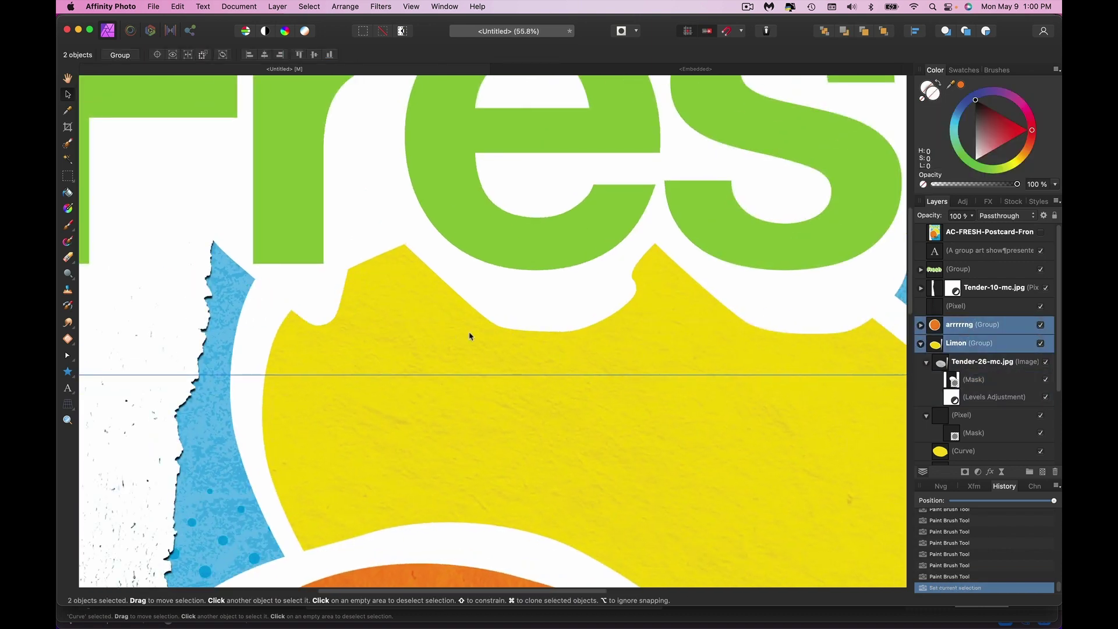
pyautogui.scroll(-8, 649, 412)
pyautogui.scroll(2, 649, 412)
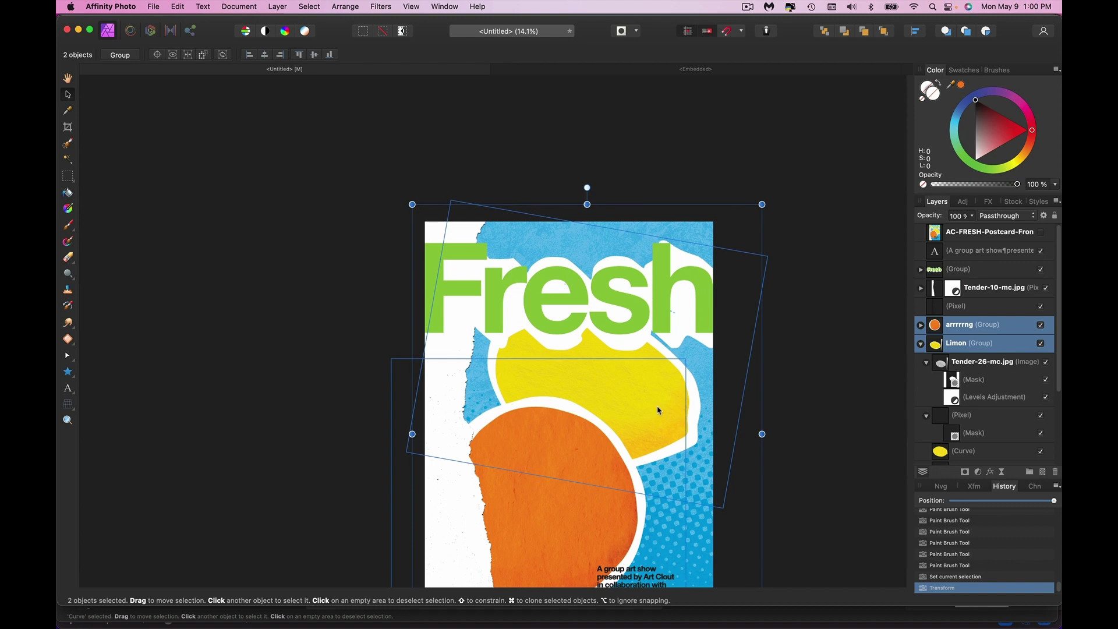
pyautogui.press('Right')
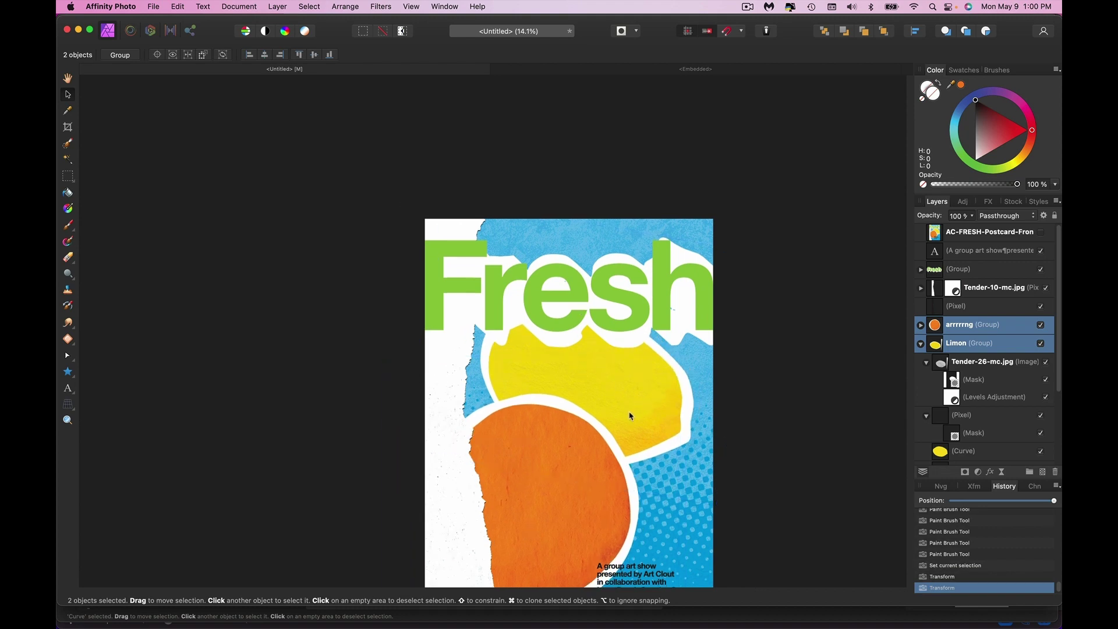
pyautogui.scroll(-3, 630, 416)
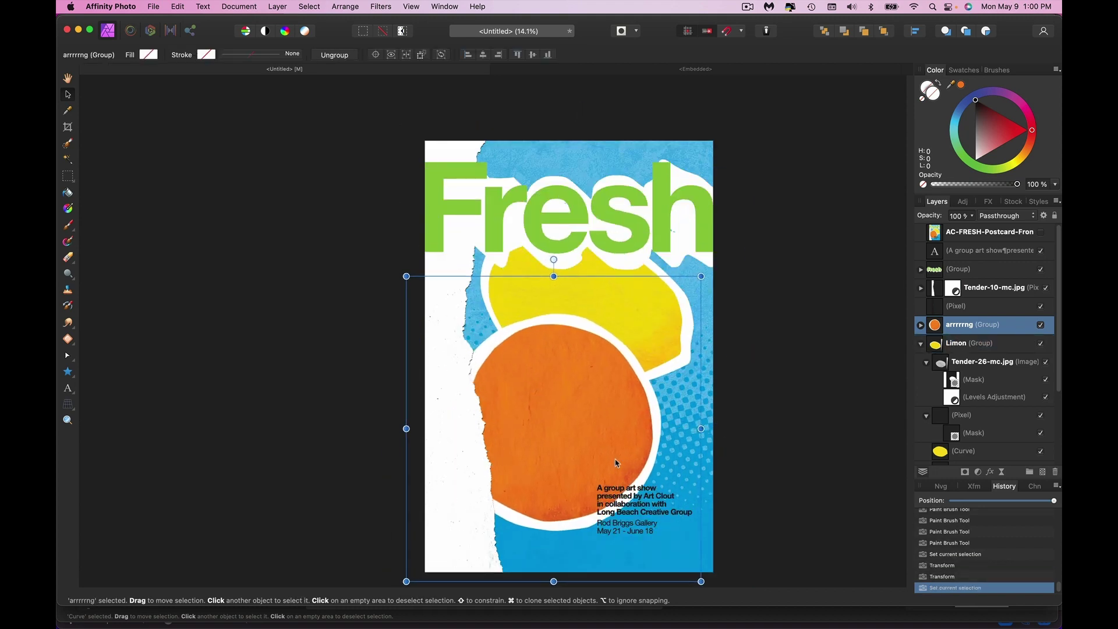
pyautogui.hscroll(3, 358, 465)
pyautogui.click(358, 465)
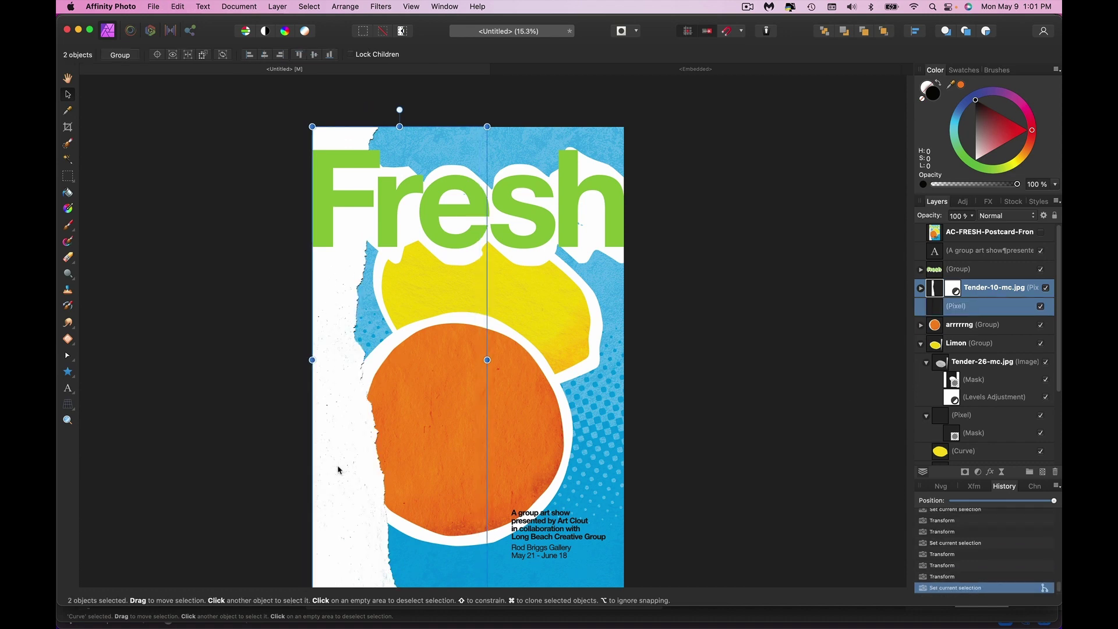
# Select the Pixel shadow layer under Tender-10-mc.jpg and zoom in to inspect the torn edge.
pyautogui.scroll(-5, 340, 470)
pyautogui.click(977, 312)
pyautogui.scroll(5, 361, 251)
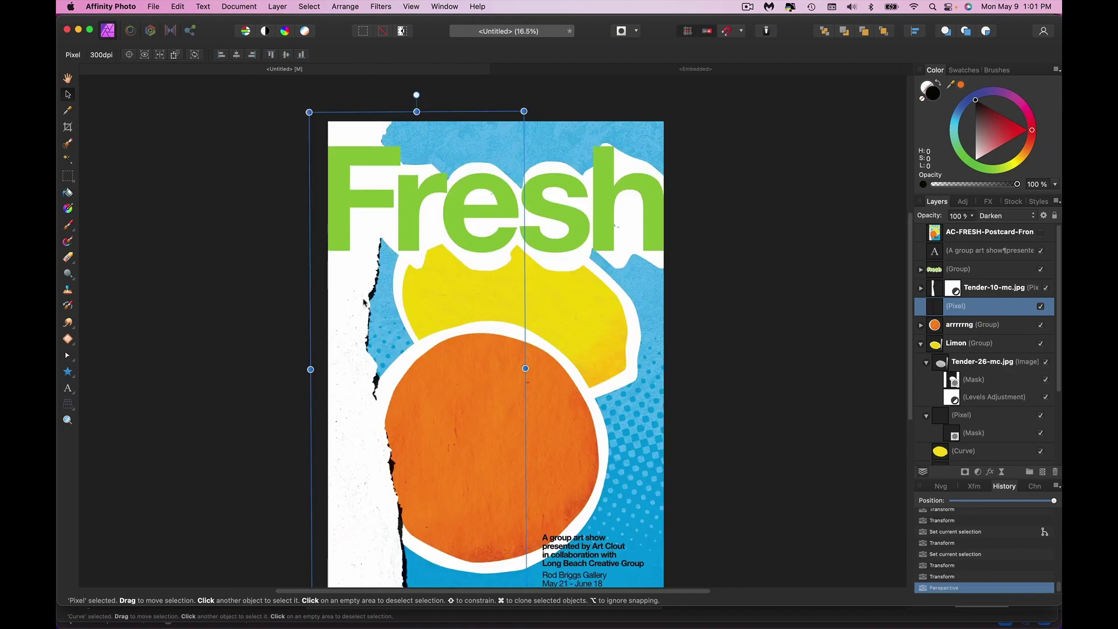
pyautogui.scroll(10, 365, 302)
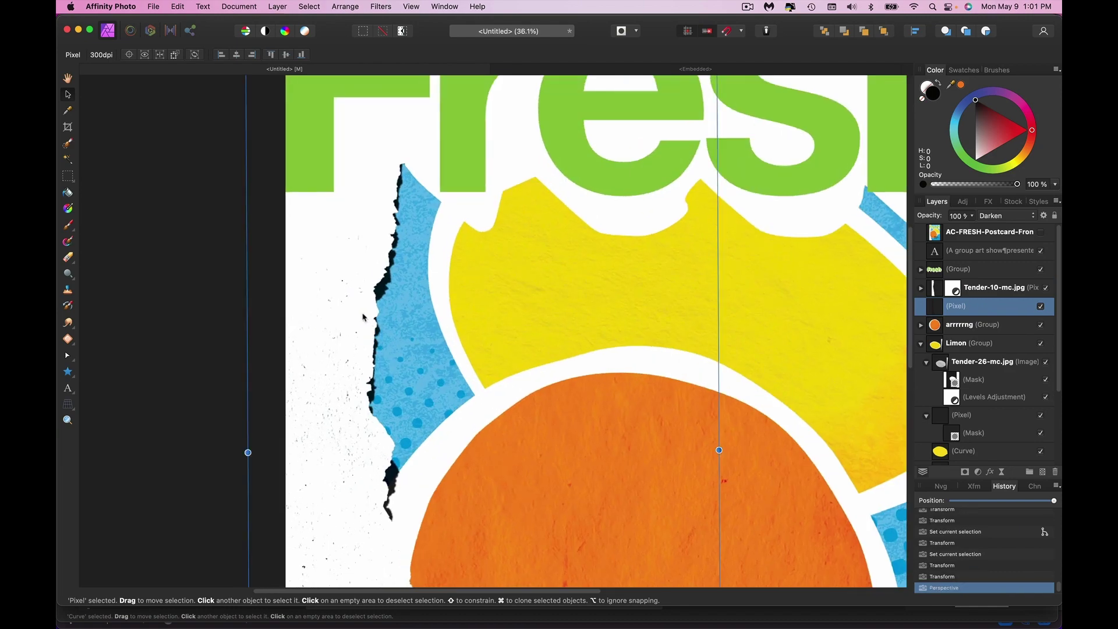